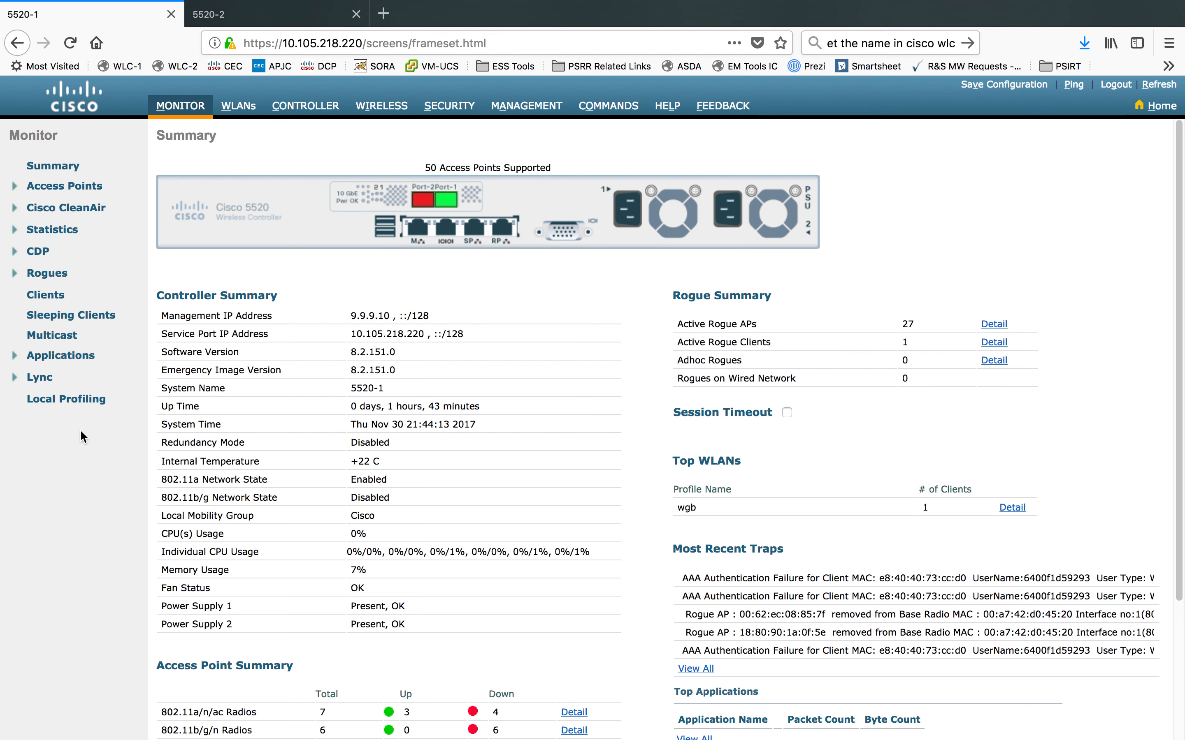
# Step: Open the redundancy global configuration of controller 5520-1 and review its Peer Redundancy Mgmt IP and SSO settings
pyautogui.click(306, 107)
pyautogui.click(62, 309)
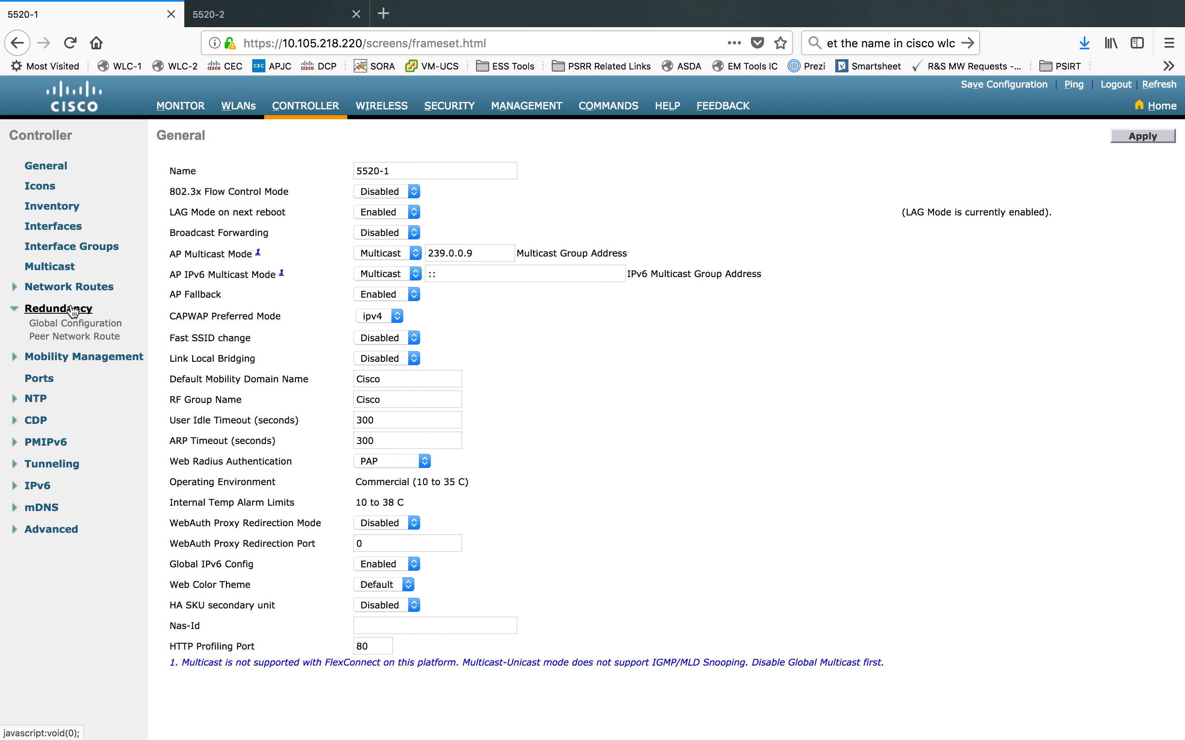
pyautogui.click(59, 326)
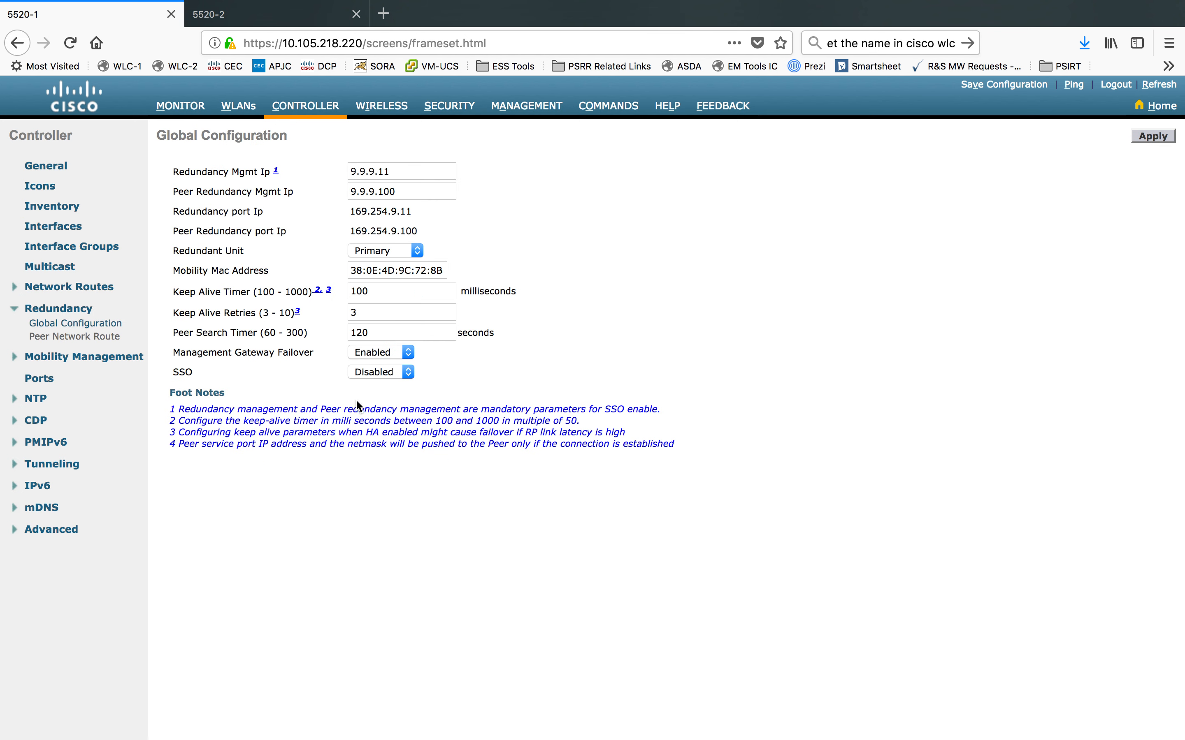
pyautogui.click(387, 193)
pyautogui.moveTo(388, 193); pyautogui.dragTo(292, 193)
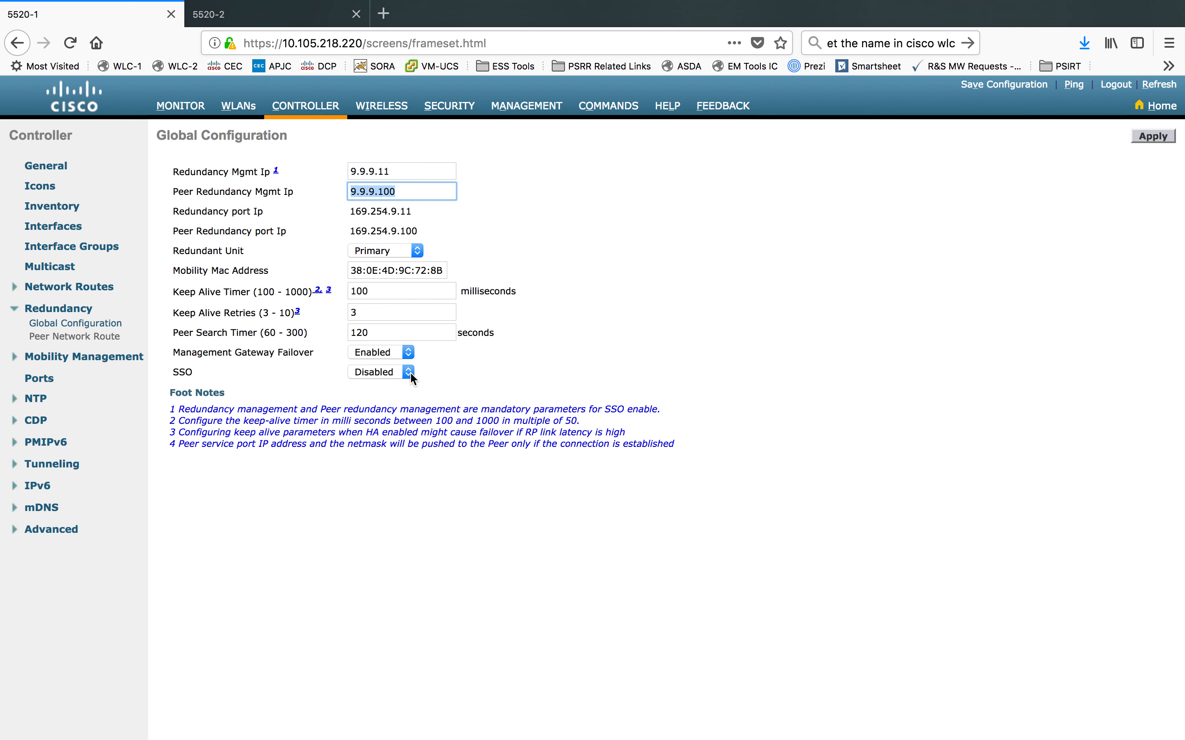
pyautogui.click(546, 384)
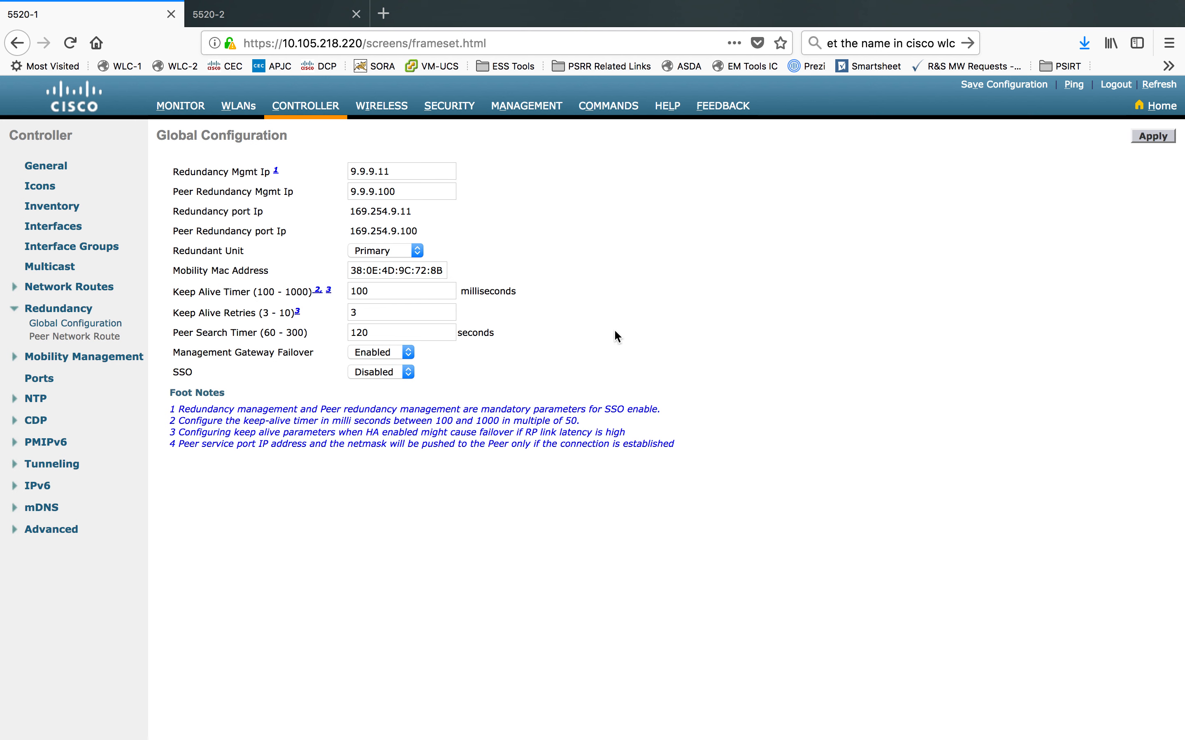
# Step: Open the 5520-1 interface list and check the VLANs and addresses of the management, redundancy-management and redundancy-port interfaces
pyautogui.click(55, 231)
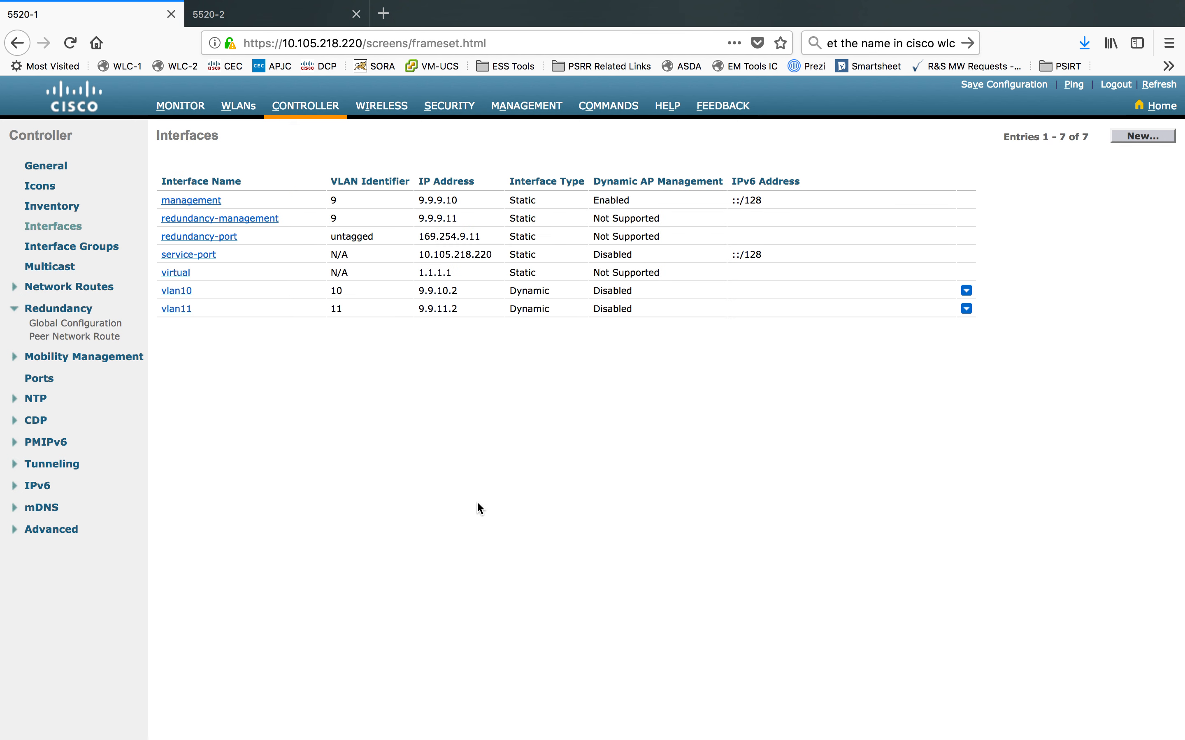
pyautogui.click(358, 199)
pyautogui.doubleClick(333, 198)
pyautogui.click(351, 219)
pyautogui.doubleClick(351, 218)
pyautogui.moveTo(421, 234); pyautogui.dragTo(456, 236)
pyautogui.moveTo(459, 236); pyautogui.dragTo(497, 238)
pyautogui.click(301, 419)
# Step: Switch to the terminal and log in to the GDCW-5520-1 console as admin with the account password
pyautogui.hotkey('ctrl', 'Right')
pyautogui.click(329, 482)
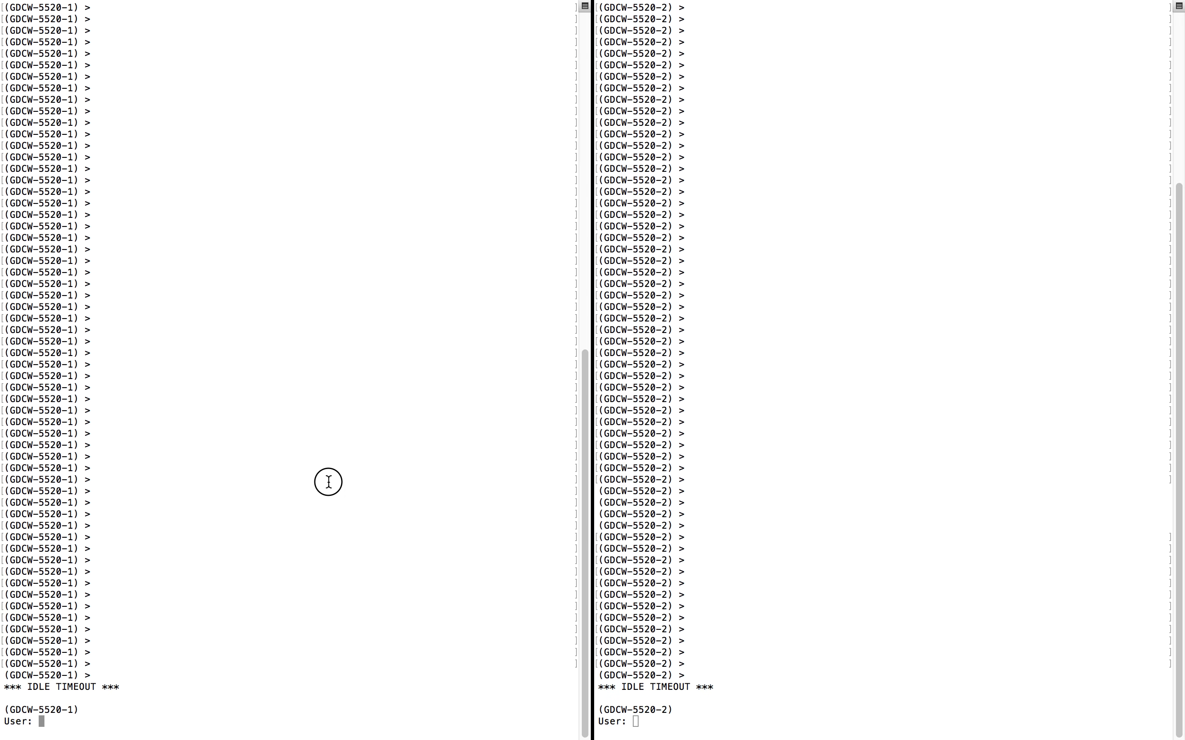
pyautogui.write('admin')
pyautogui.press('Return')
pyautogui.write('**')
pyautogui.press('BackSpace')
pyautogui.press('BackSpace')
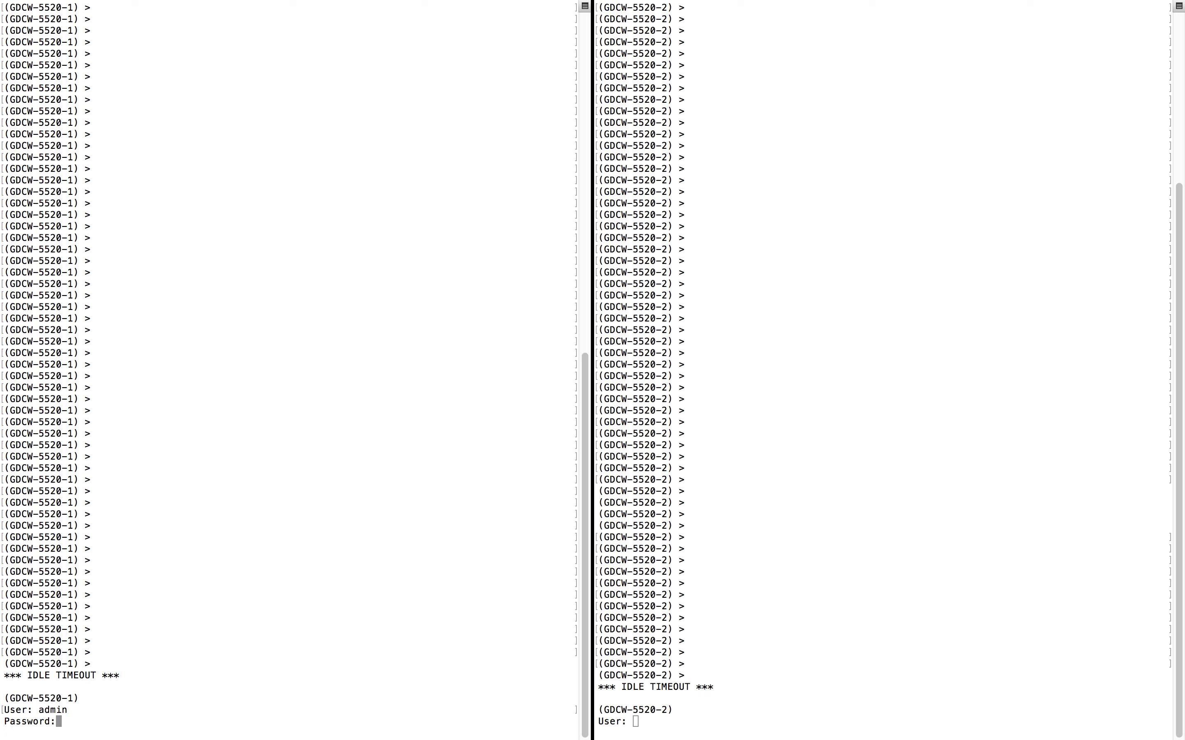
pyautogui.write('********')
pyautogui.press('Return')
pyautogui.press('Return')
pyautogui.press('Return')
# Step: Display the redundancy status on GDCW-5520-1 with show redundancy summary
pyautogui.write('show rew')
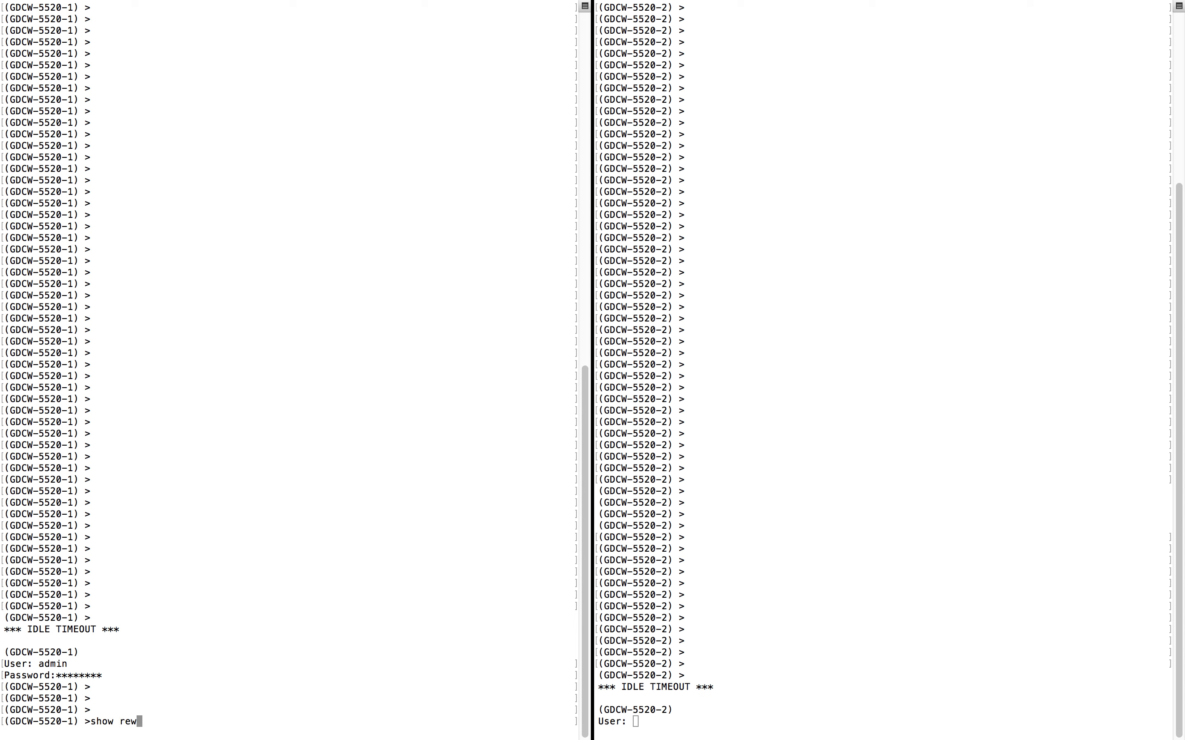
pyautogui.press('BackSpace')
pyautogui.write('d')
pyautogui.press('Tab')
pyautogui.write('summary')
pyautogui.press('Return')
# Step: Log in to the GDCW-5520-2 console as admin with the account password
pyautogui.click(897, 399)
pyautogui.write('admin')
pyautogui.press('Return')
pyautogui.write('********')
pyautogui.press('Return')
# Step: Run show redundancy summary on GDCW-5520-2 and compare the redundancy mode and peer state of both controllers
pyautogui.write('sh')
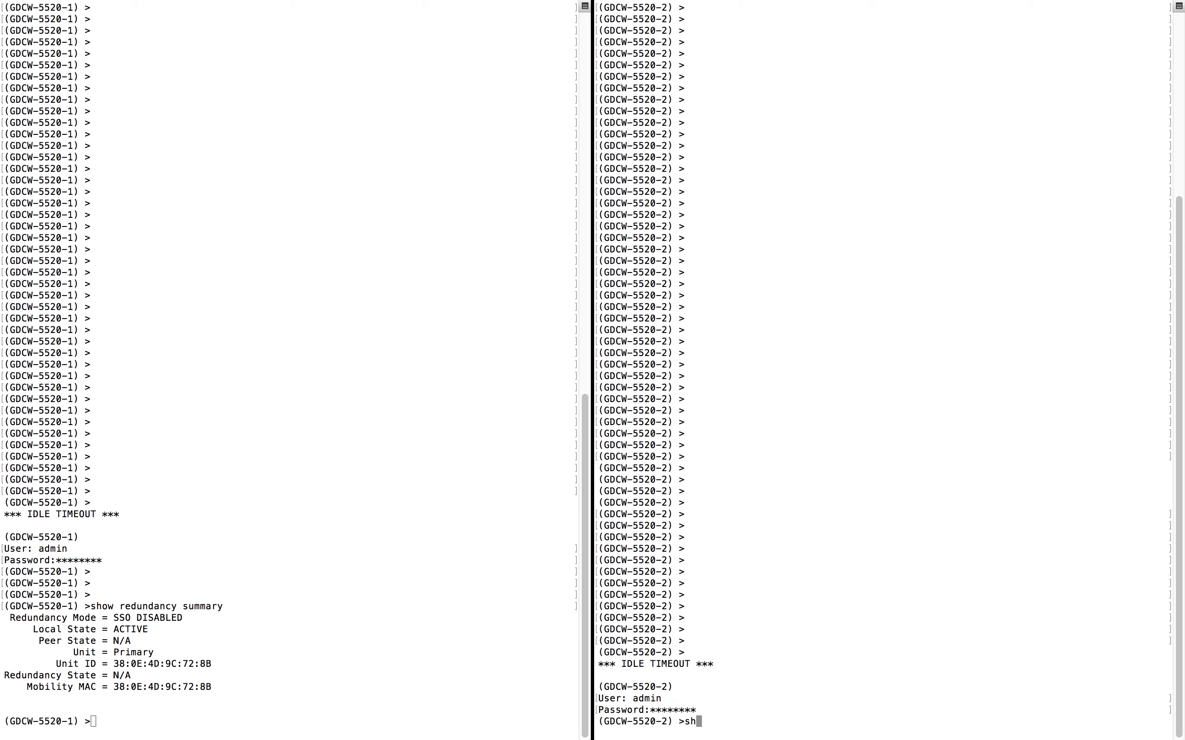
pyautogui.write('ow redundancy summary')
pyautogui.press('Return')
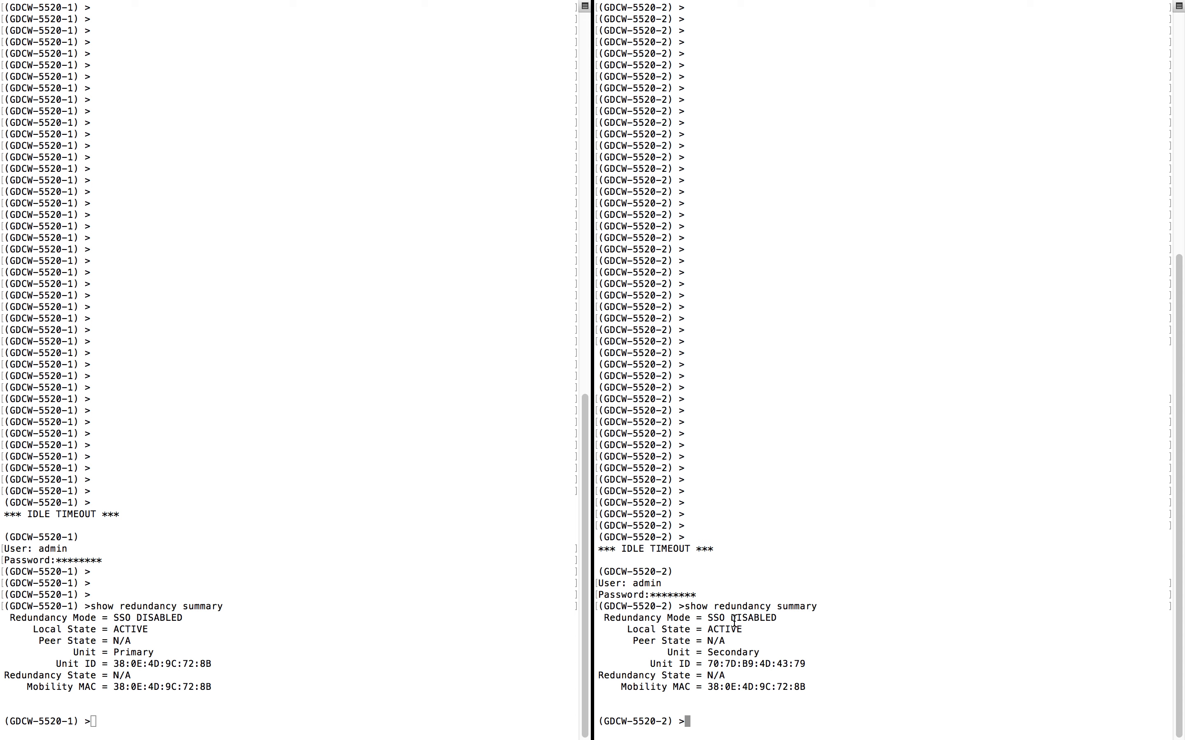
pyautogui.moveTo(783, 619); pyautogui.dragTo(566, 616)
pyautogui.moveTo(731, 641); pyautogui.dragTo(622, 641)
pyautogui.moveTo(132, 644); pyautogui.dragTo(178, 642)
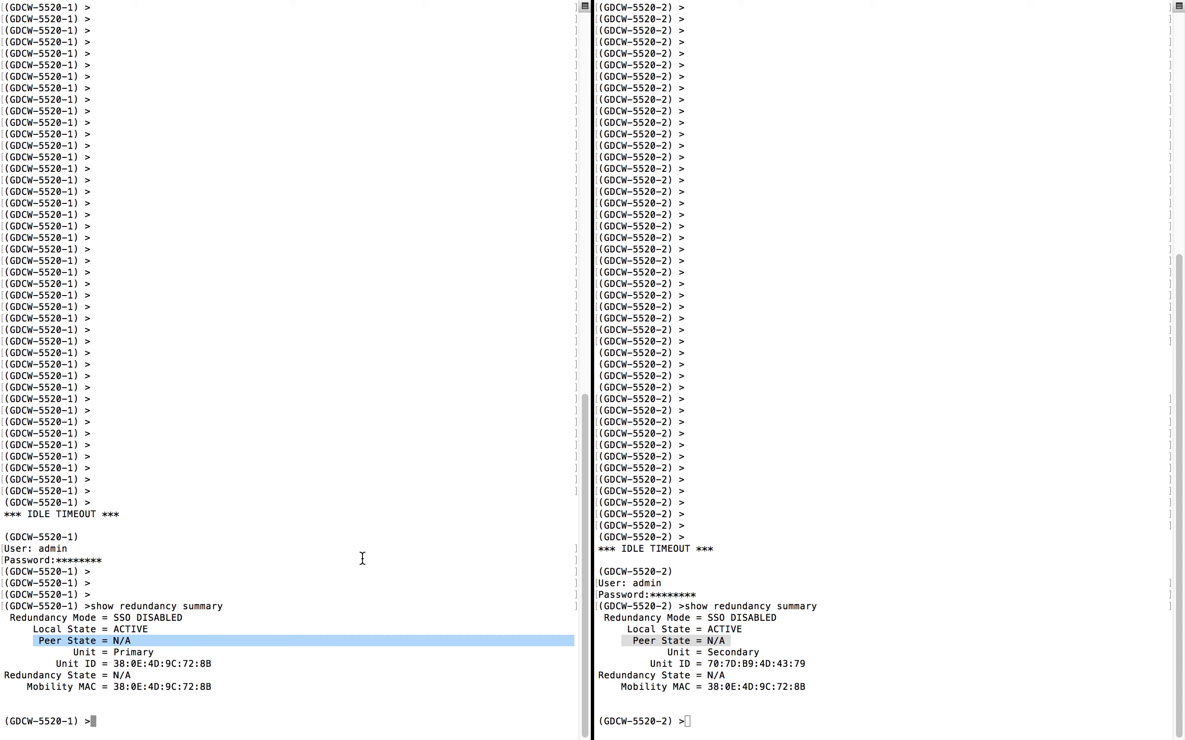
pyautogui.press('Return')
pyautogui.press('Return')
pyautogui.press('Return')
pyautogui.press('Return')
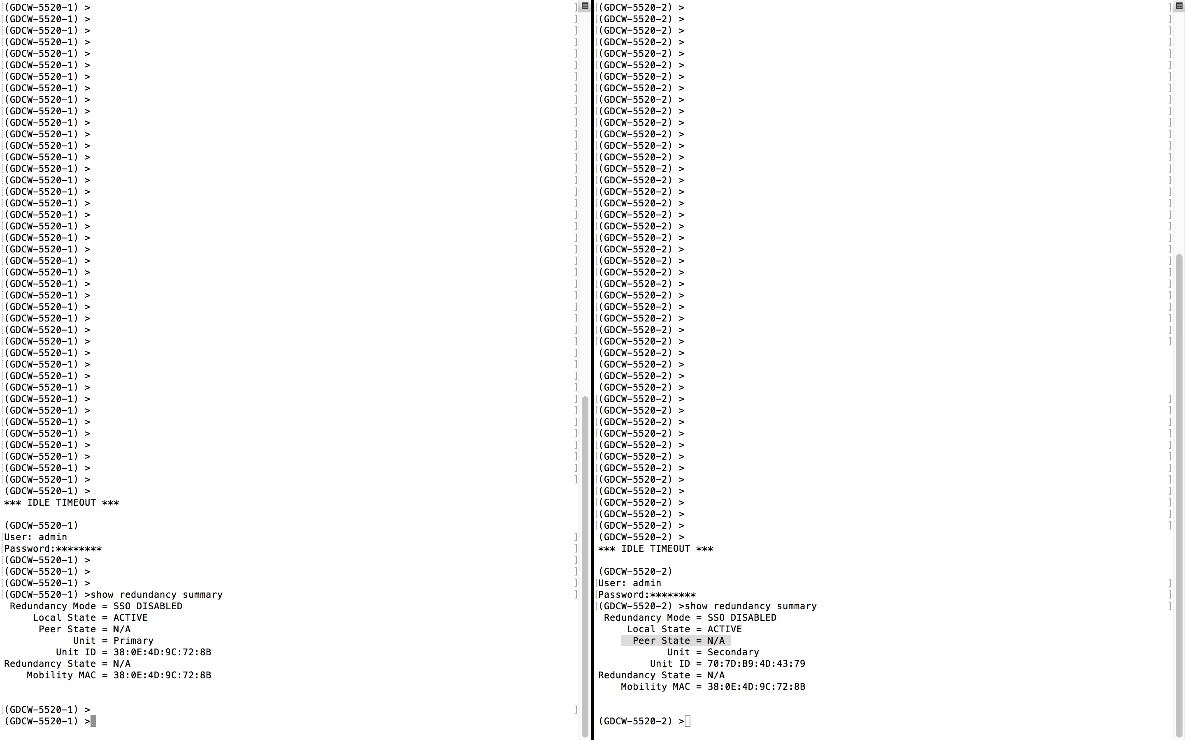
pyautogui.press('Return')
pyautogui.press('Return')
pyautogui.click(979, 587)
pyautogui.press('Return')
pyautogui.press('Return')
pyautogui.press('Return')
pyautogui.press('Return')
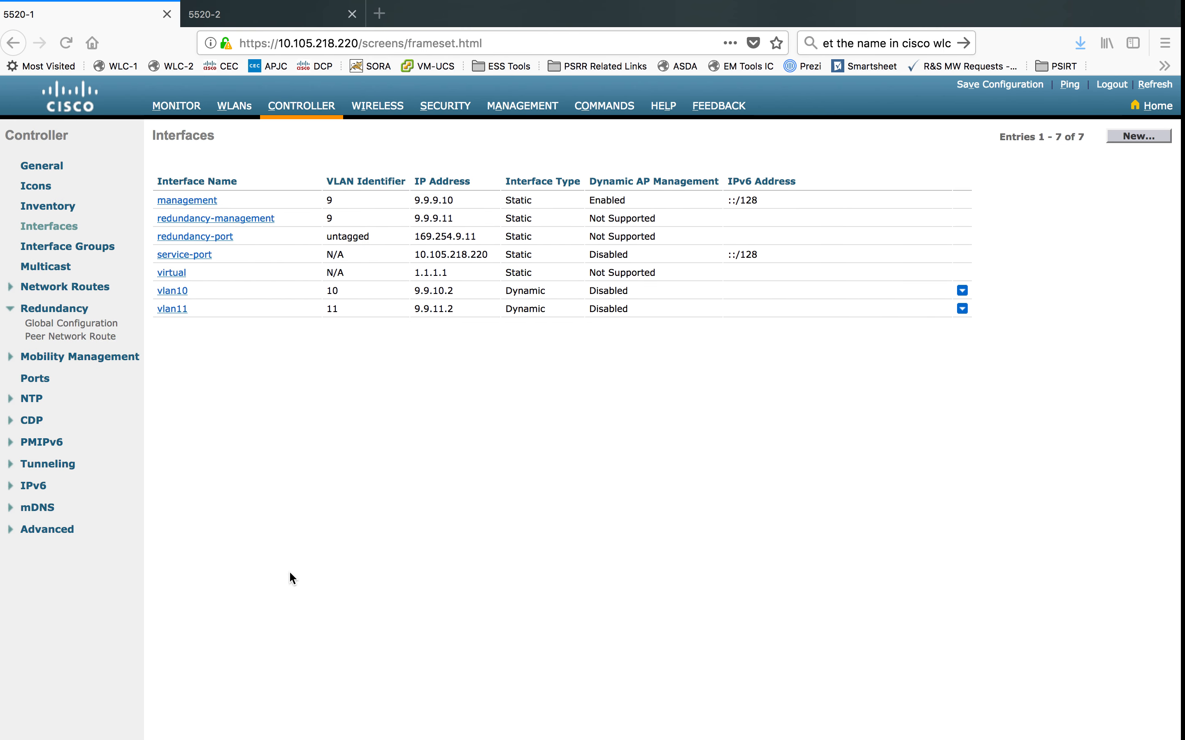
# Step: In the browser, set the Peer Redundancy Mgmt IP of 5520-1 to 9.9.9.13, matching the Redundancy Mgmt IP of 5520-2
pyautogui.click(74, 325)
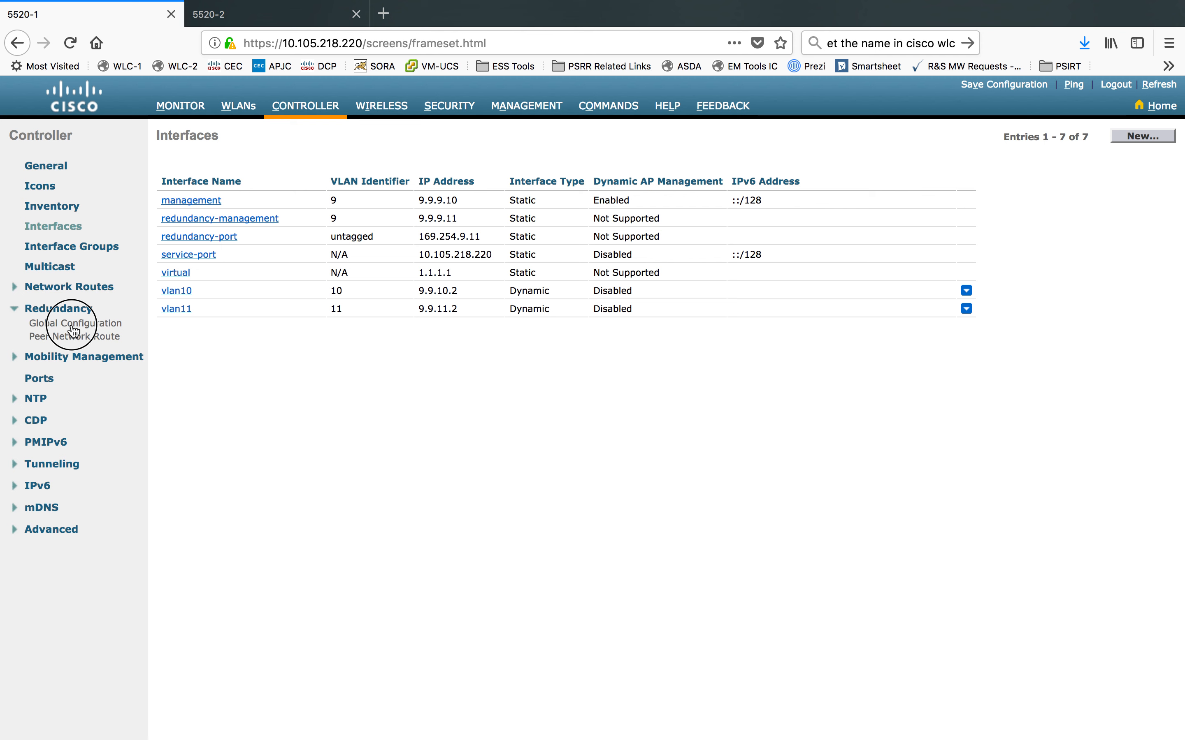
pyautogui.click(419, 192)
pyautogui.press('BackSpace')
pyautogui.press('BackSpace')
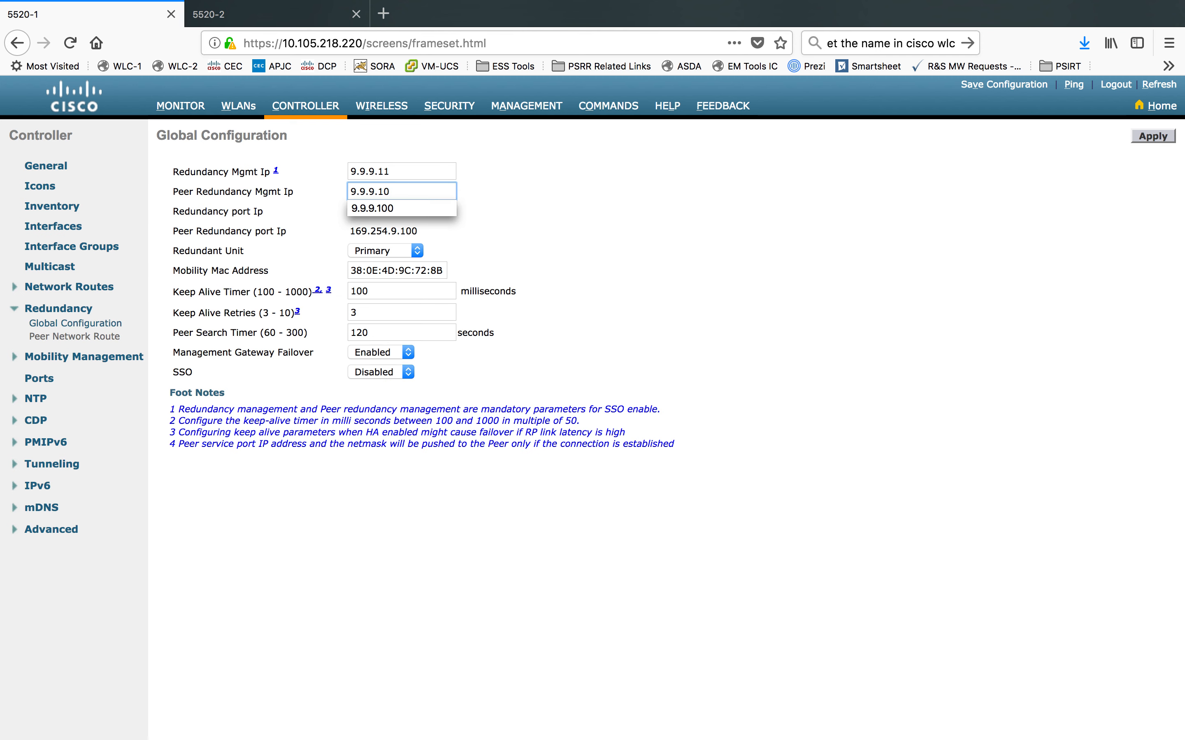
pyautogui.click(230, 15)
pyautogui.click(305, 105)
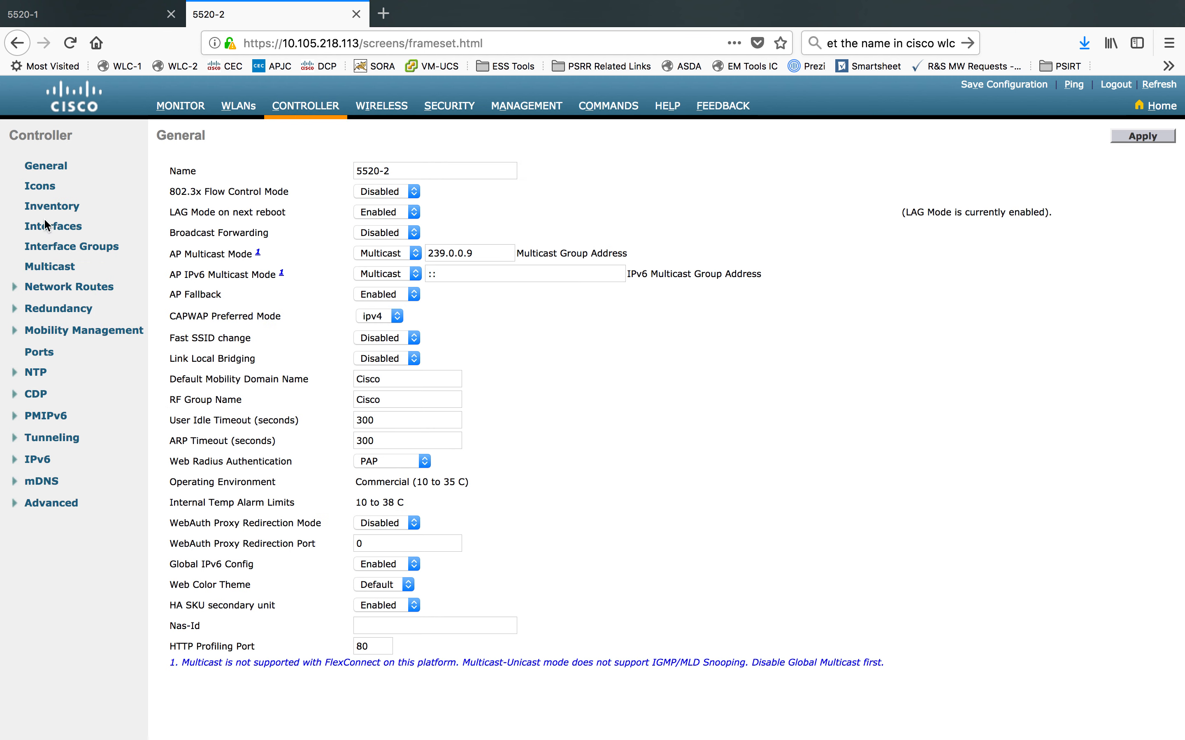
pyautogui.click(69, 309)
pyautogui.click(65, 324)
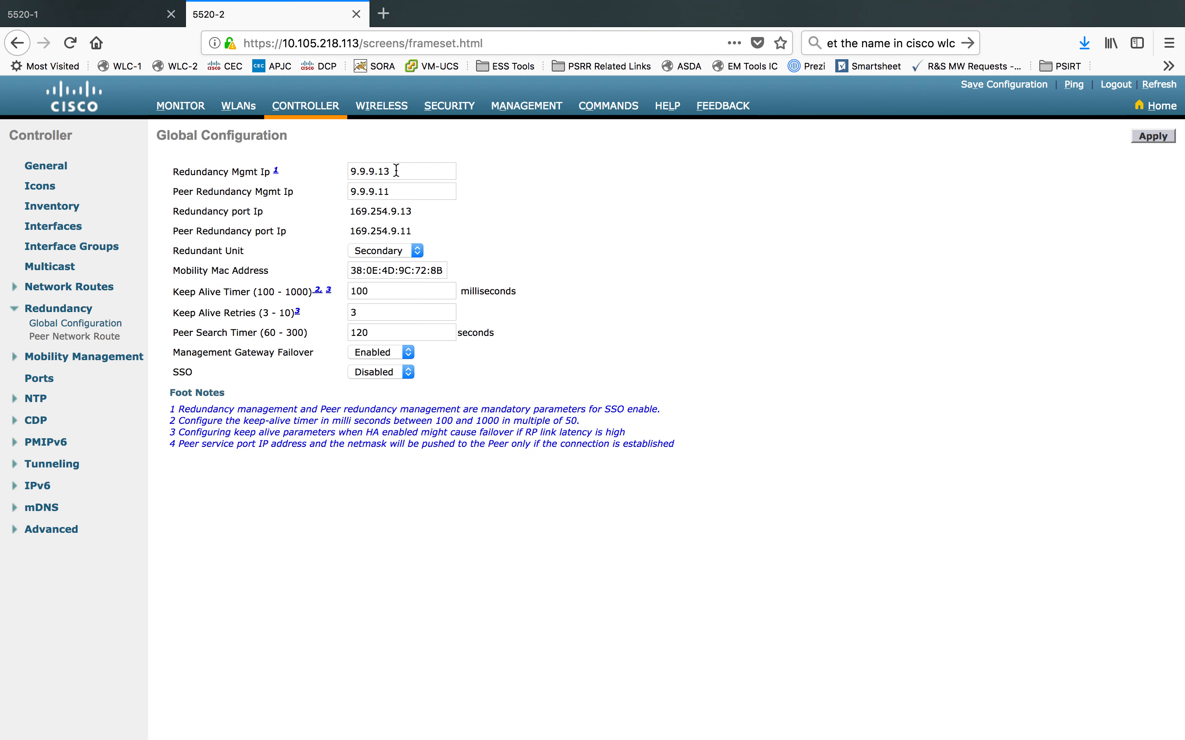
pyautogui.moveTo(413, 171); pyautogui.dragTo(315, 161)
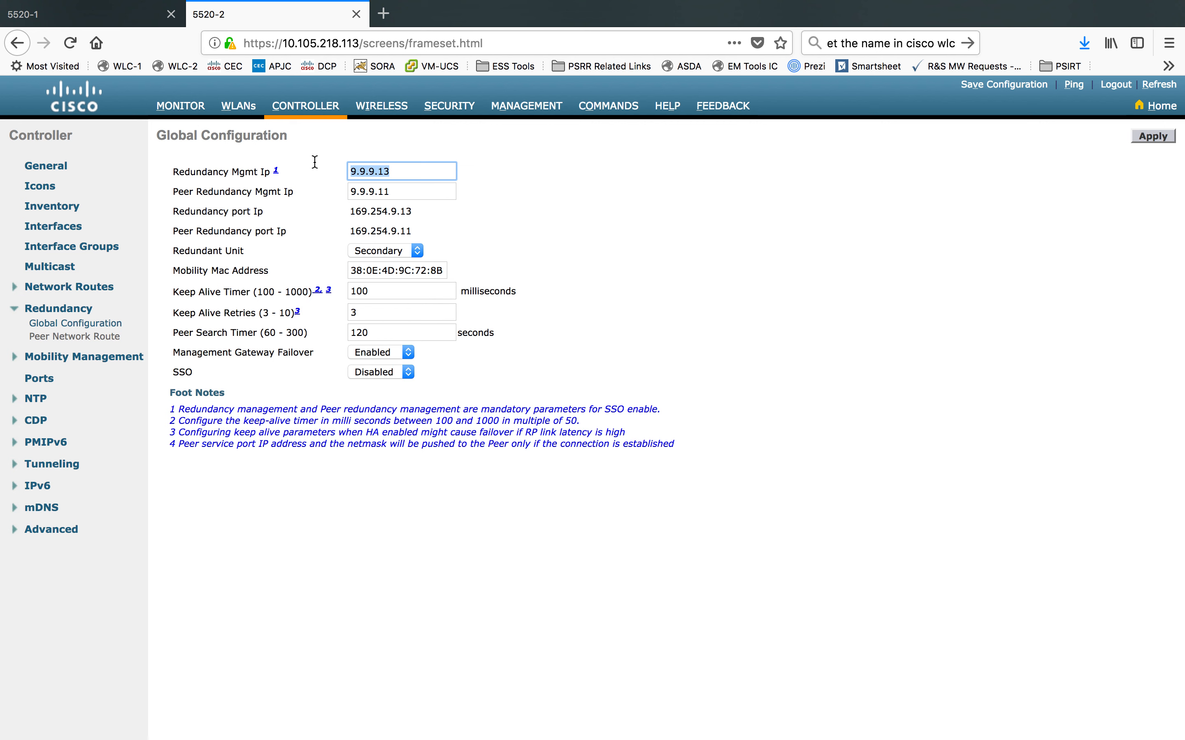
pyautogui.click(78, 18)
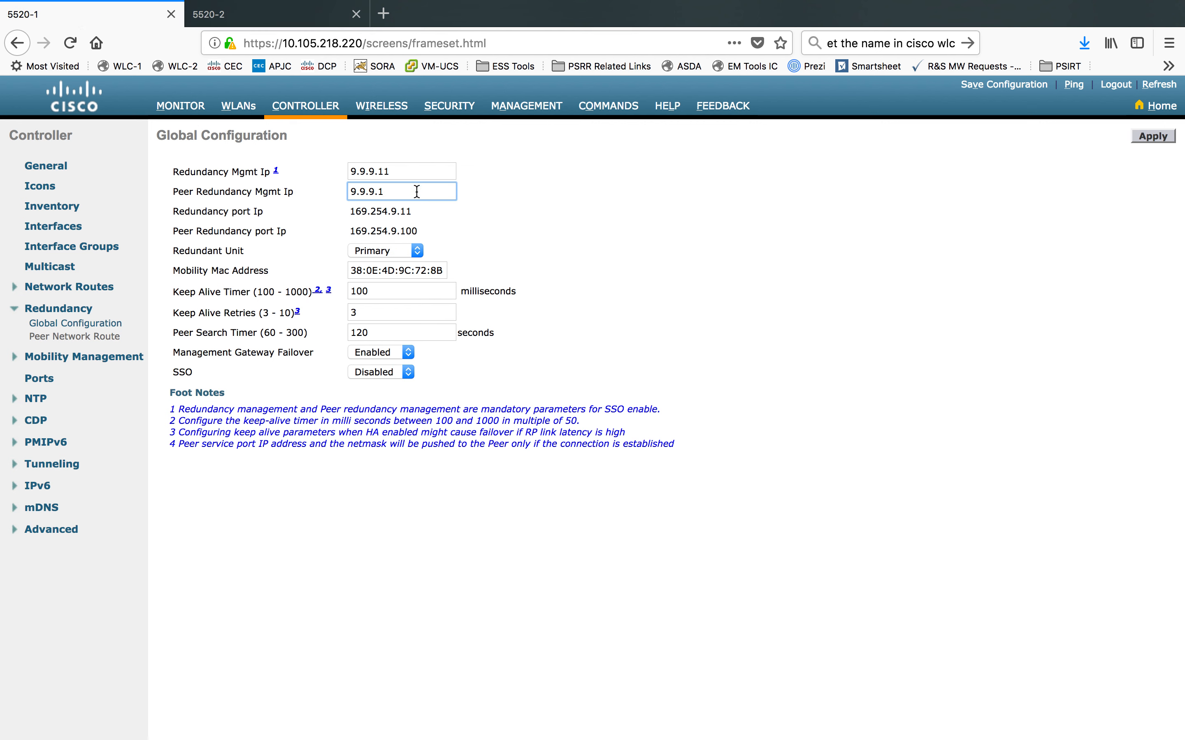
pyautogui.write('3')
pyautogui.click(644, 359)
# Step: Try enabling SSO on 5520-1 and examine the Service Port Peer IP field
pyautogui.click(412, 376)
pyautogui.click(397, 386)
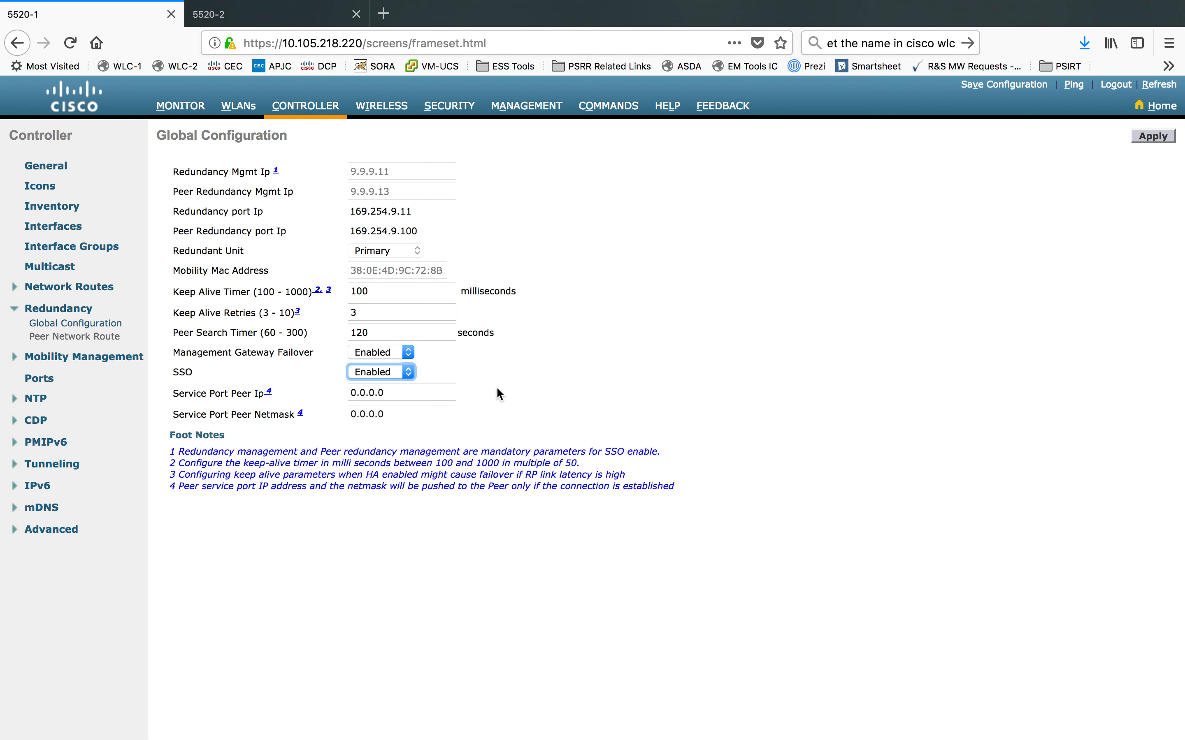
pyautogui.click(400, 391)
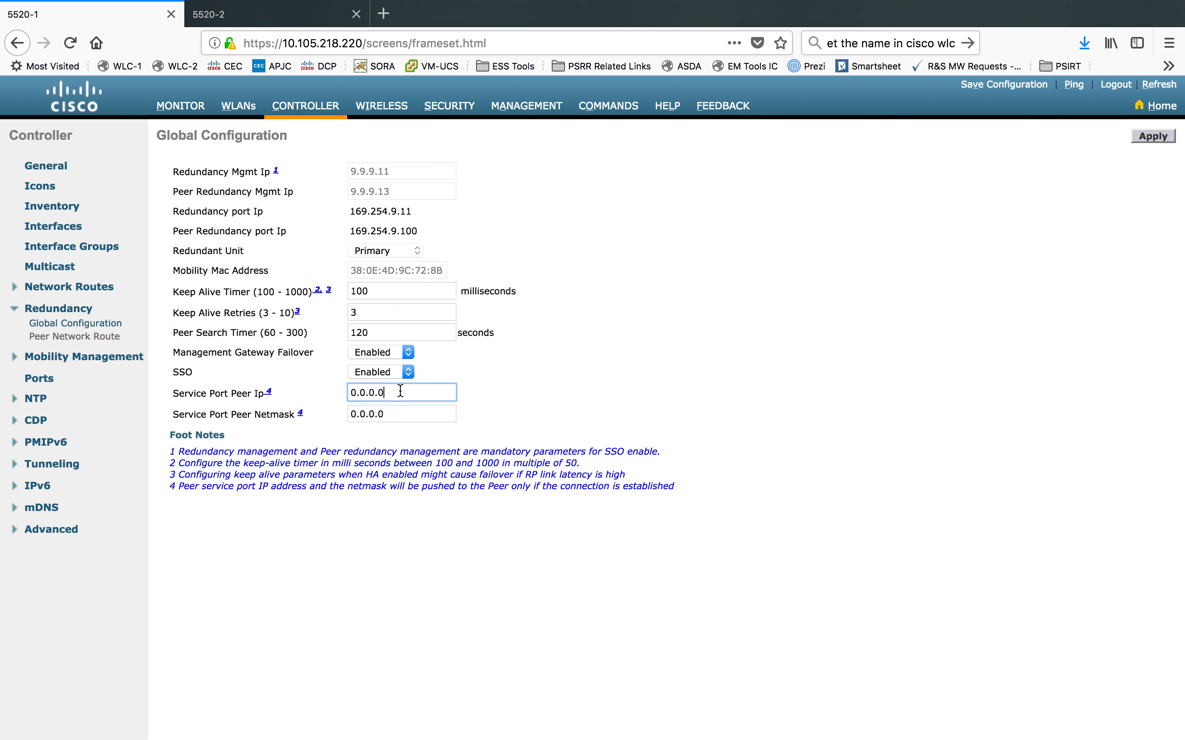
pyautogui.click(400, 391)
pyautogui.moveTo(399, 390); pyautogui.dragTo(325, 391)
pyautogui.click(819, 427)
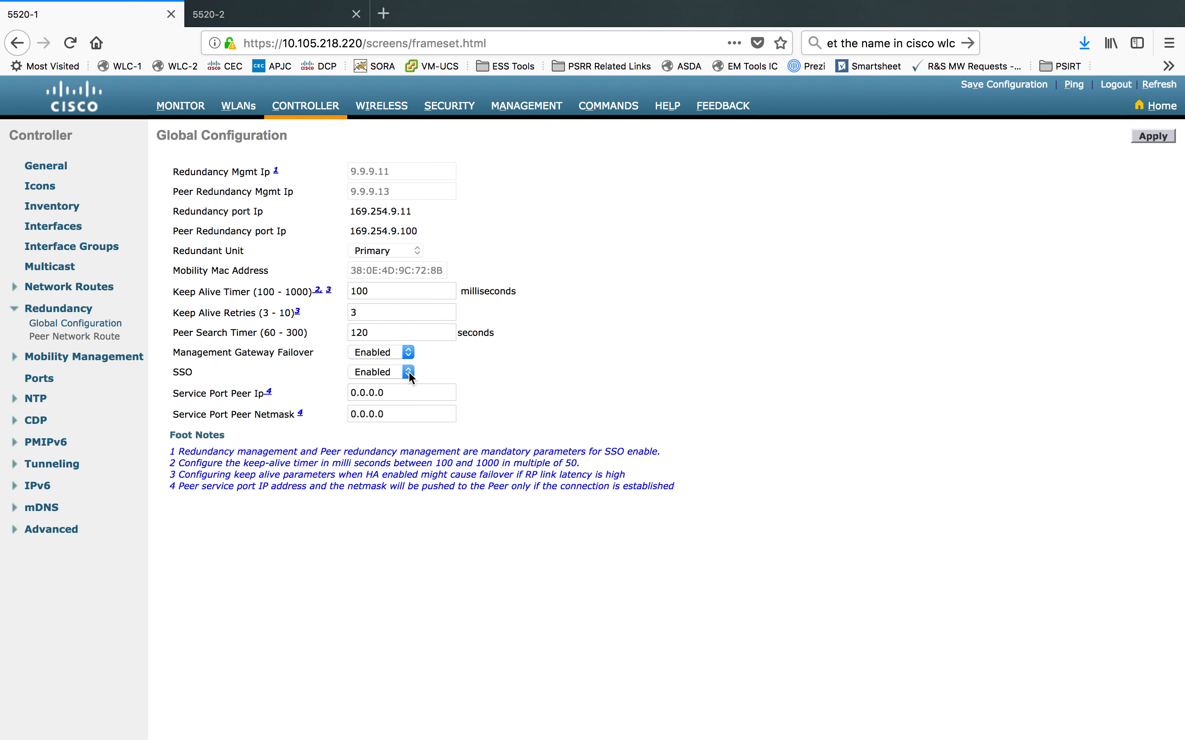
# Step: Set SSO back to Disabled on 5520-1 and apply the redundancy configuration
pyautogui.moveTo(397, 191); pyautogui.dragTo(315, 170)
pyautogui.click(410, 373)
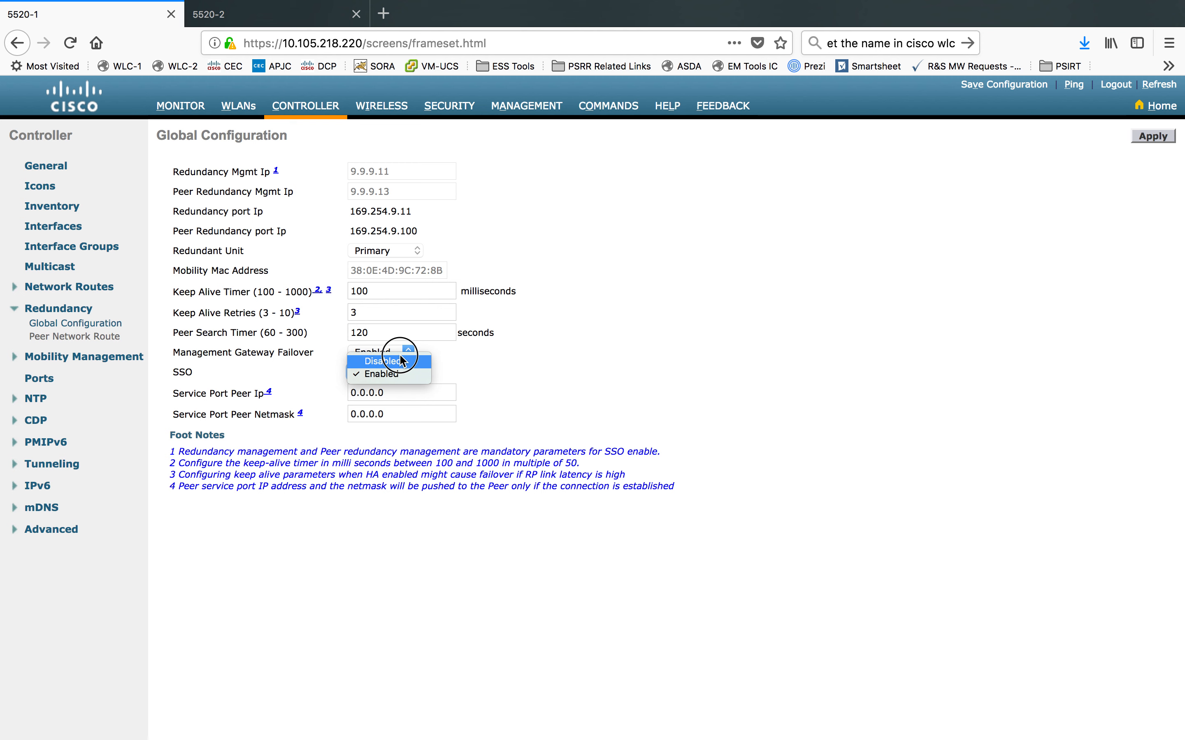
pyautogui.click(401, 361)
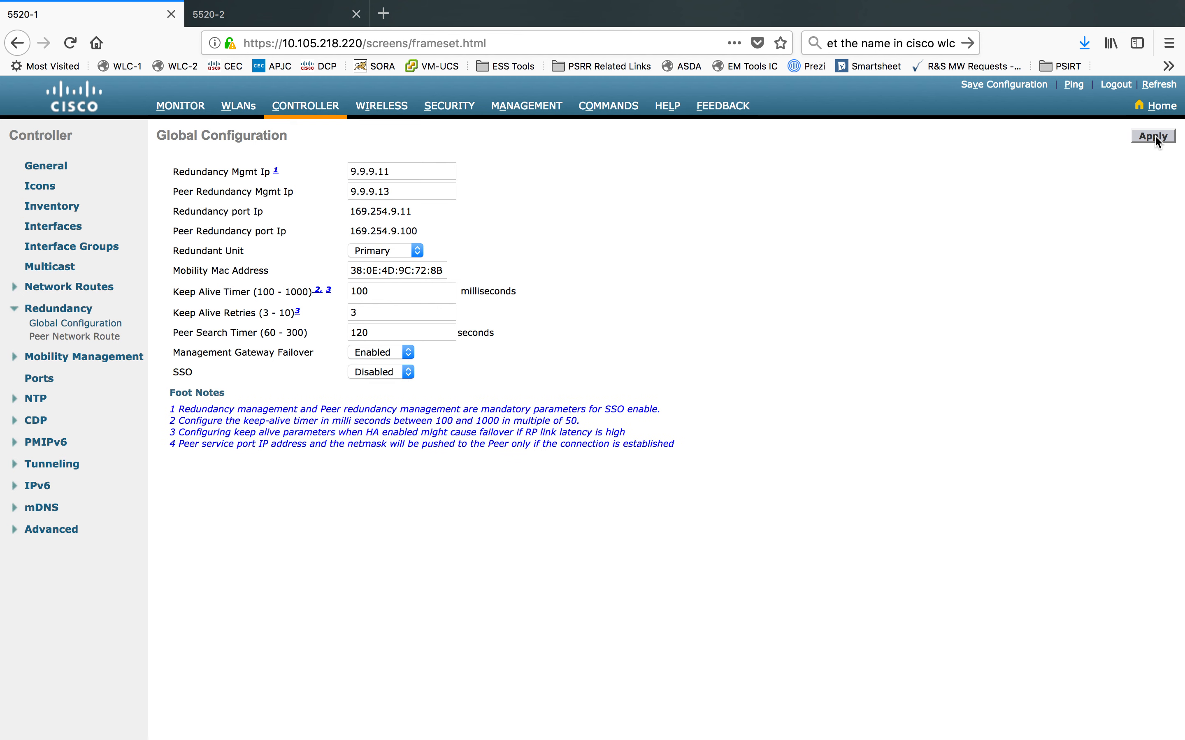
pyautogui.click(1154, 139)
pyautogui.click(647, 350)
# Step: Set SSO to Enabled on 5520-1 and apply it, accepting the configuration save and system reboot
pyautogui.click(406, 371)
pyautogui.click(398, 385)
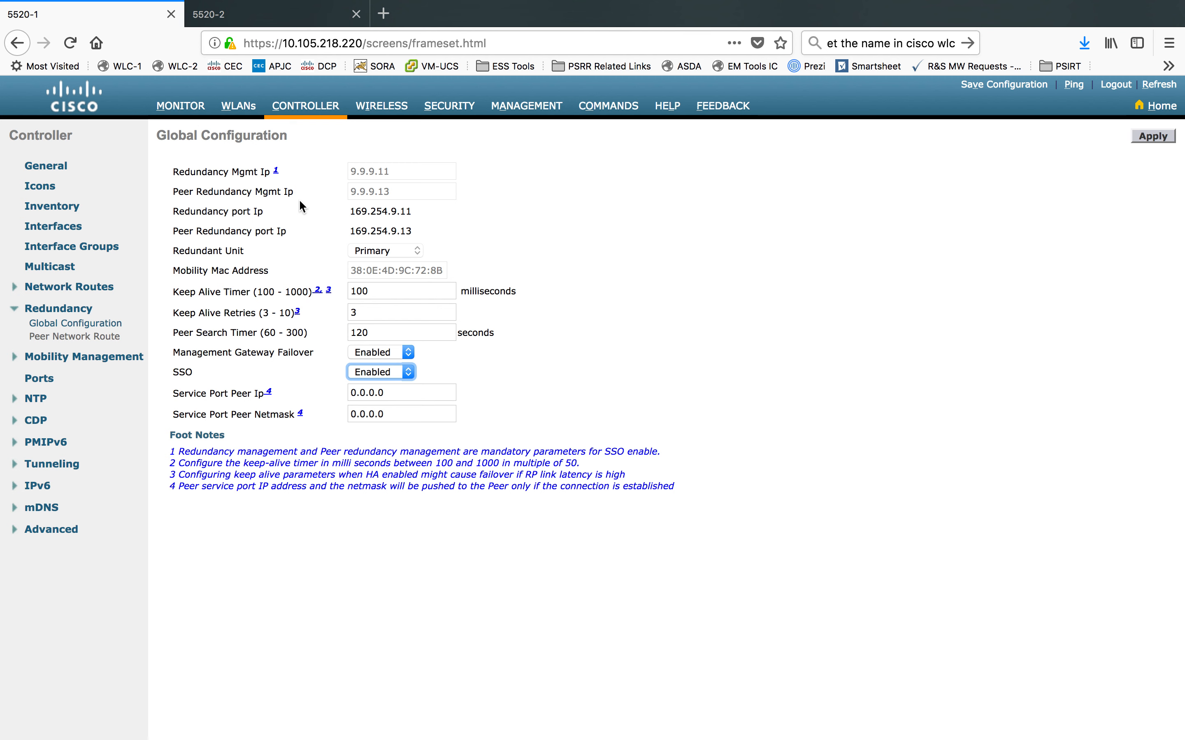
pyautogui.click(1160, 137)
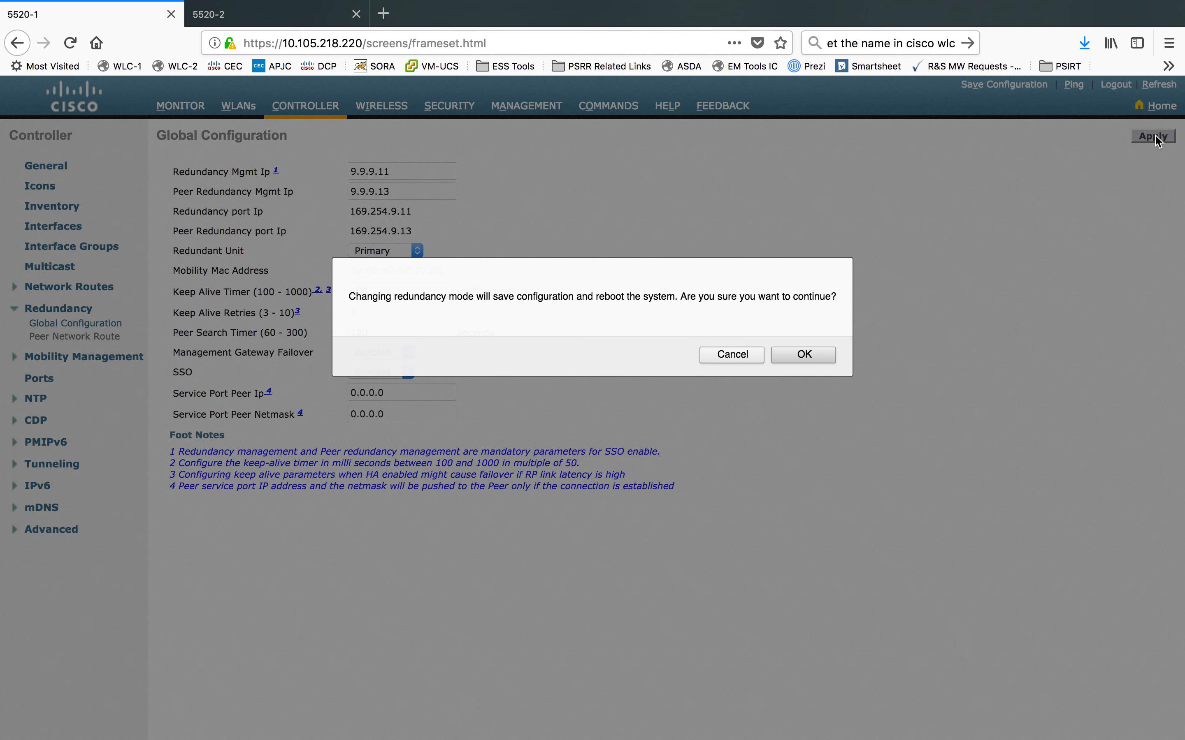
pyautogui.click(805, 350)
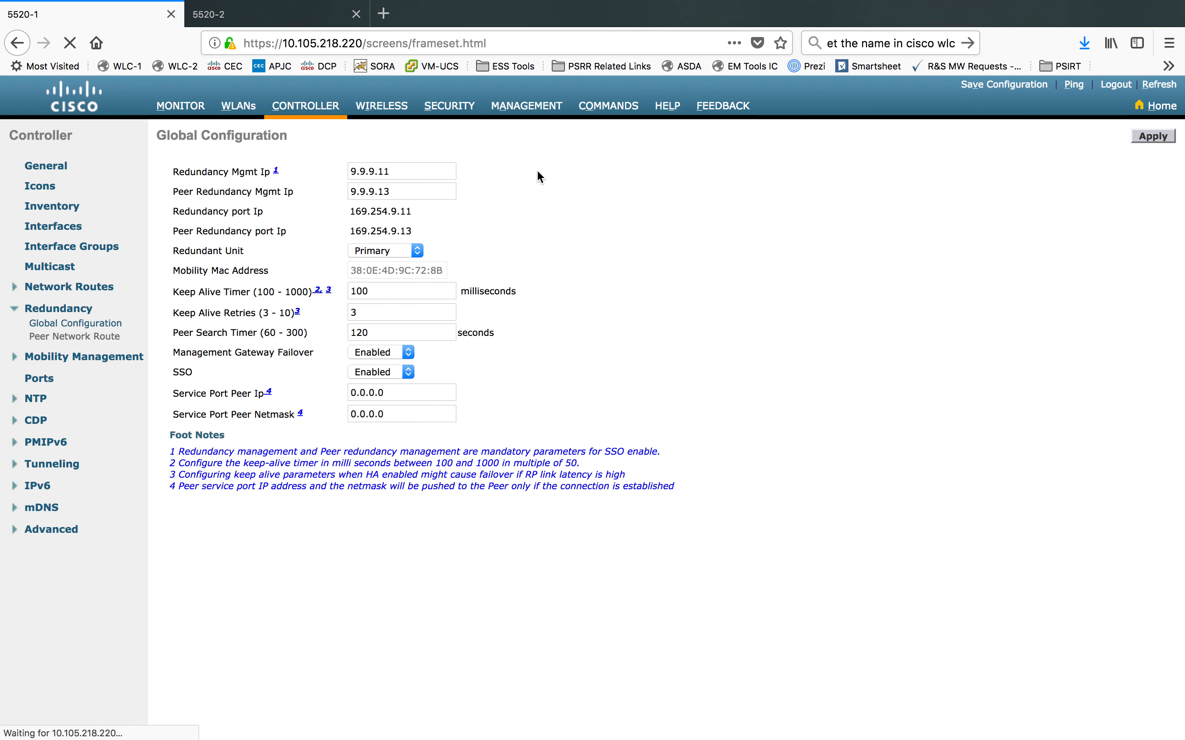
# Step: Switch to the terminal and follow the reboot of GDCW-5520-1 in its console
pyautogui.hotkey('ctrl', 'Right')
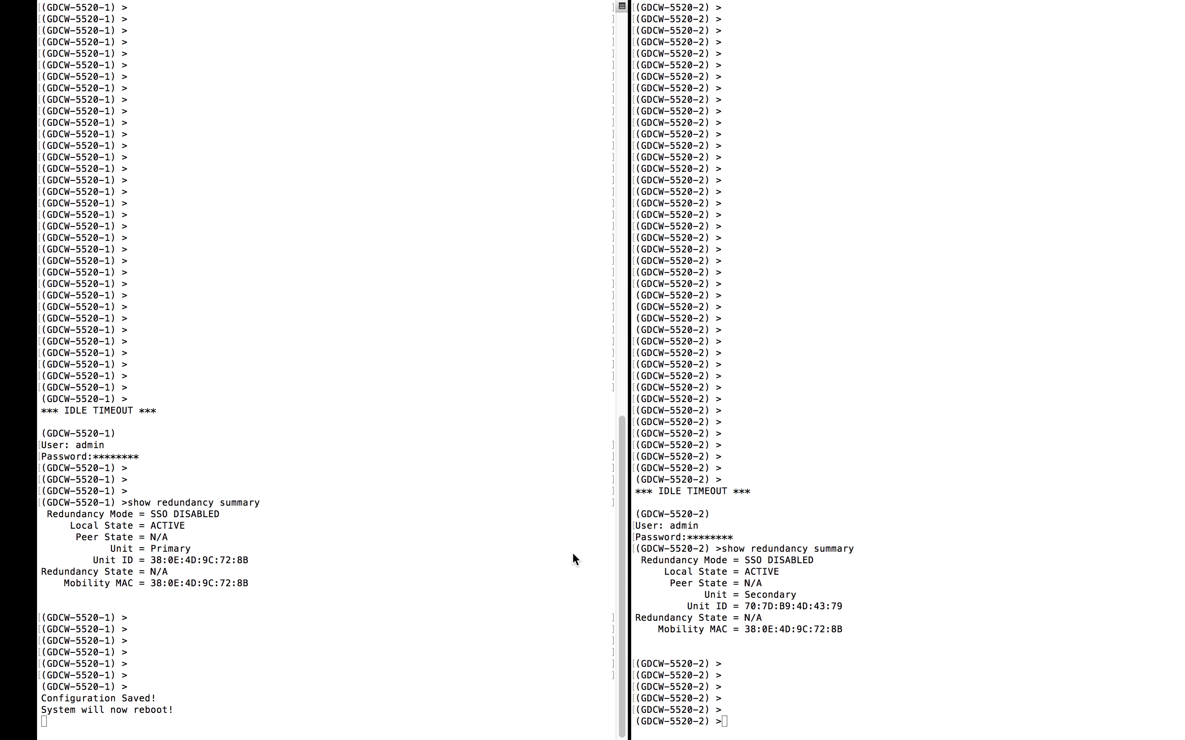
pyautogui.click(342, 549)
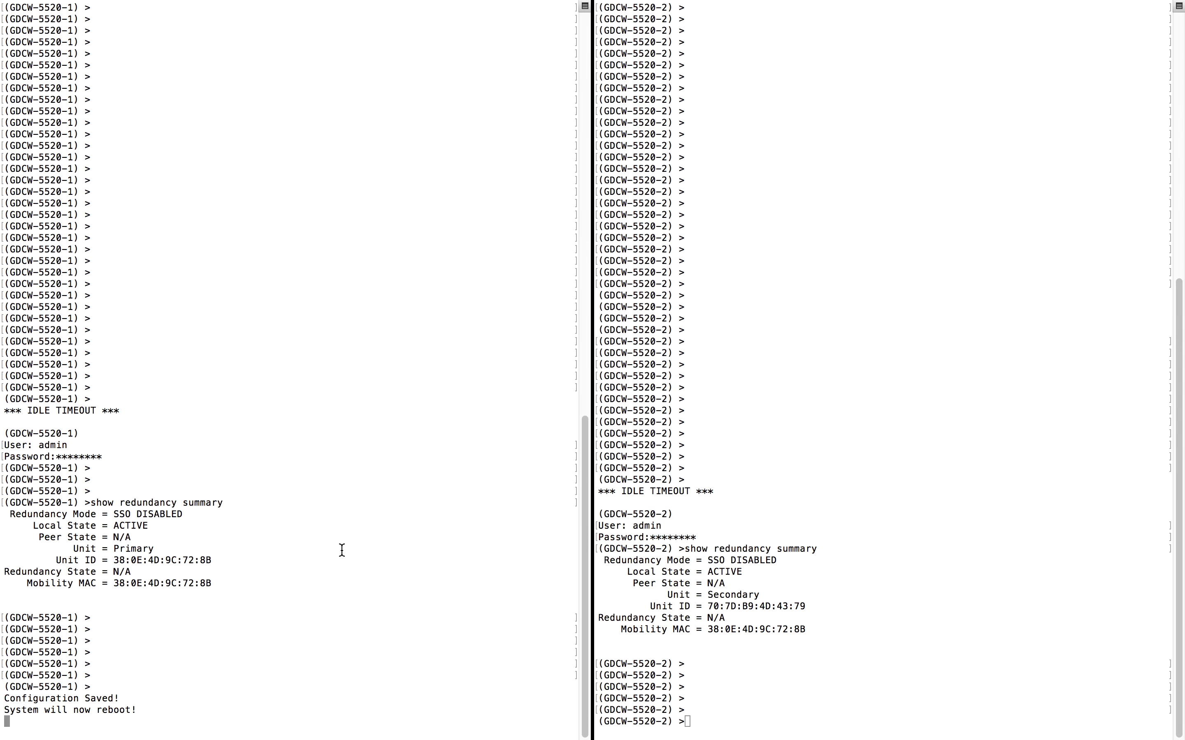
pyautogui.click(304, 547)
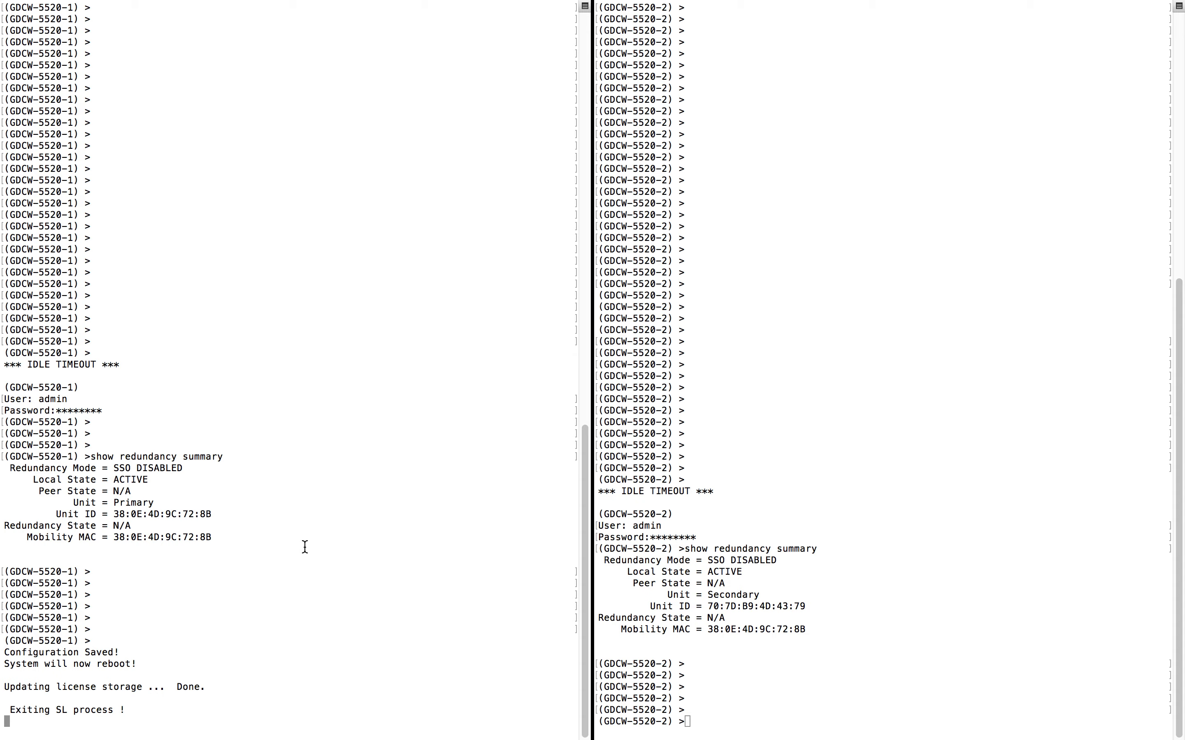
# Step: Switch to the browser and examine the redundancy management IP and Redundant Unit settings of 5520-2
pyautogui.hotkey('ctrl', 'Left')
pyautogui.click(225, 17)
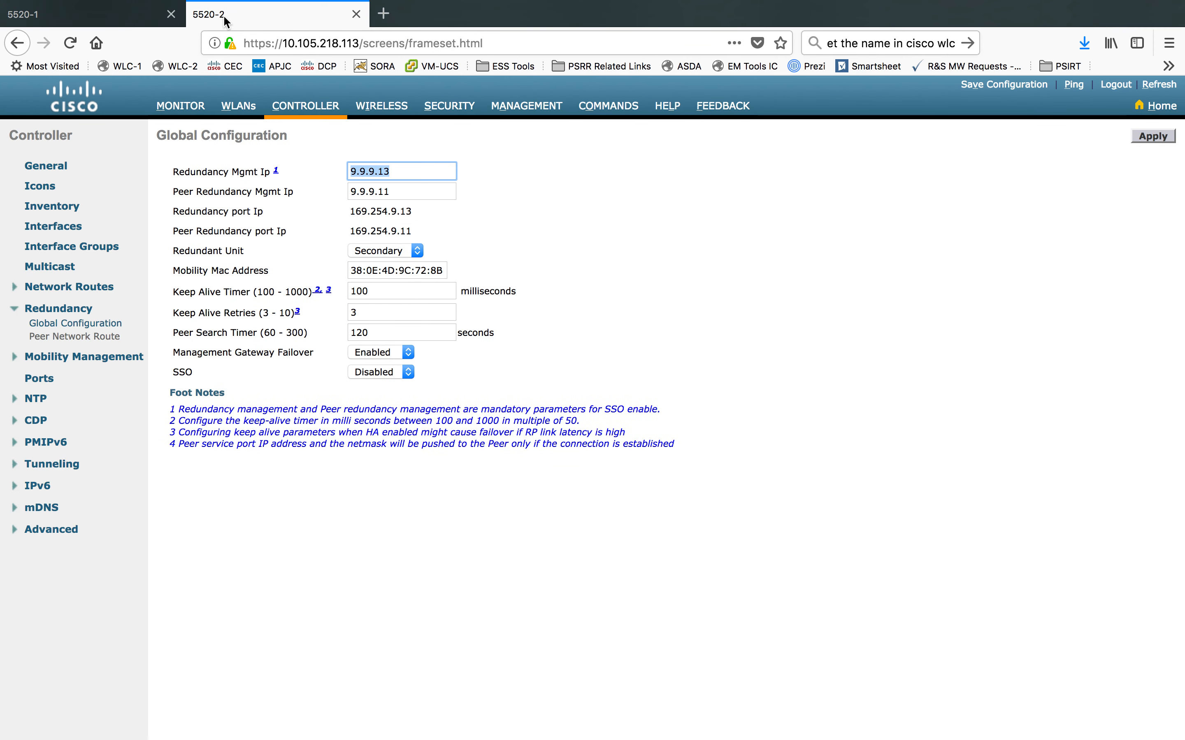
pyautogui.click(407, 173)
pyautogui.moveTo(408, 173); pyautogui.dragTo(312, 172)
pyautogui.click(419, 252)
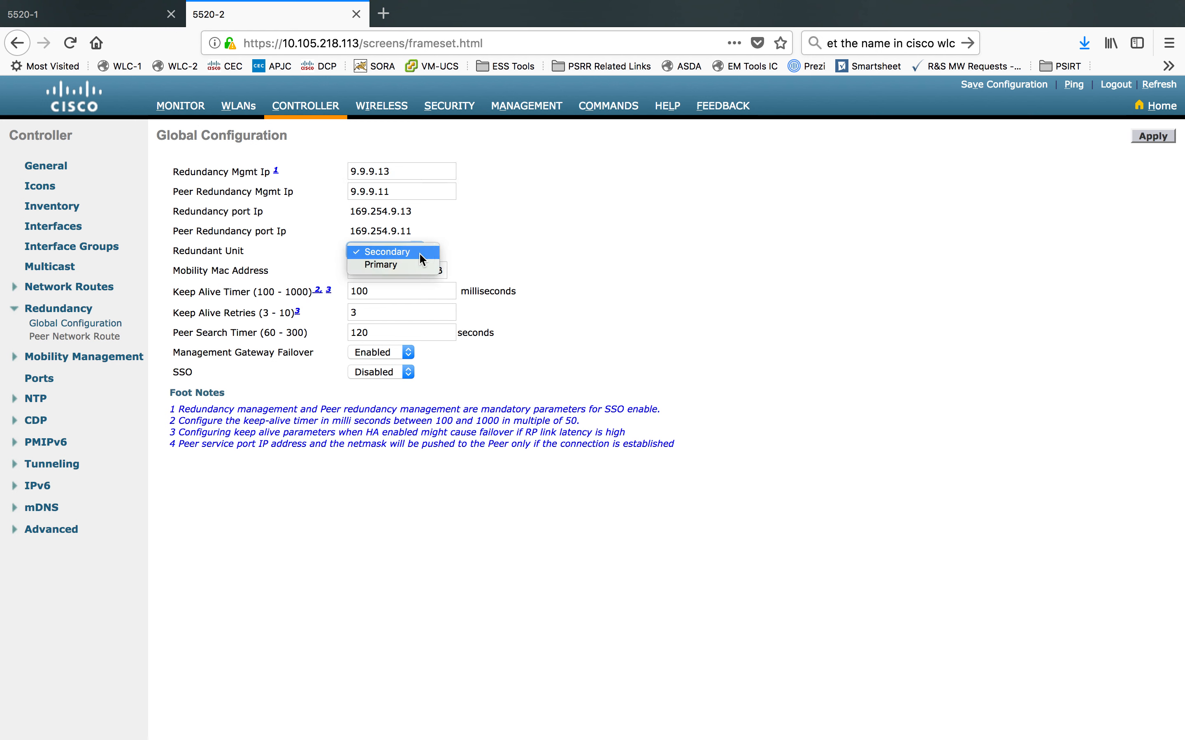
pyautogui.click(534, 262)
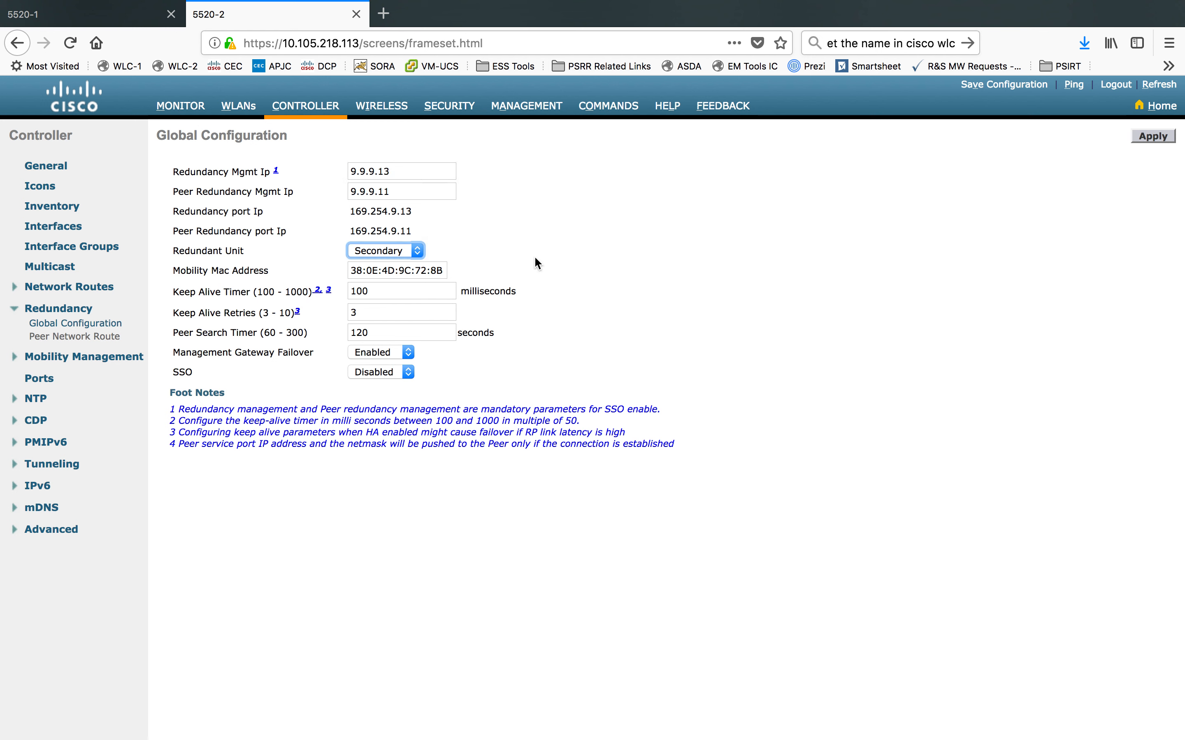
# Step: Set SSO to Enabled on 5520-2 and apply it, accepting the configuration save and system reboot
pyautogui.click(412, 374)
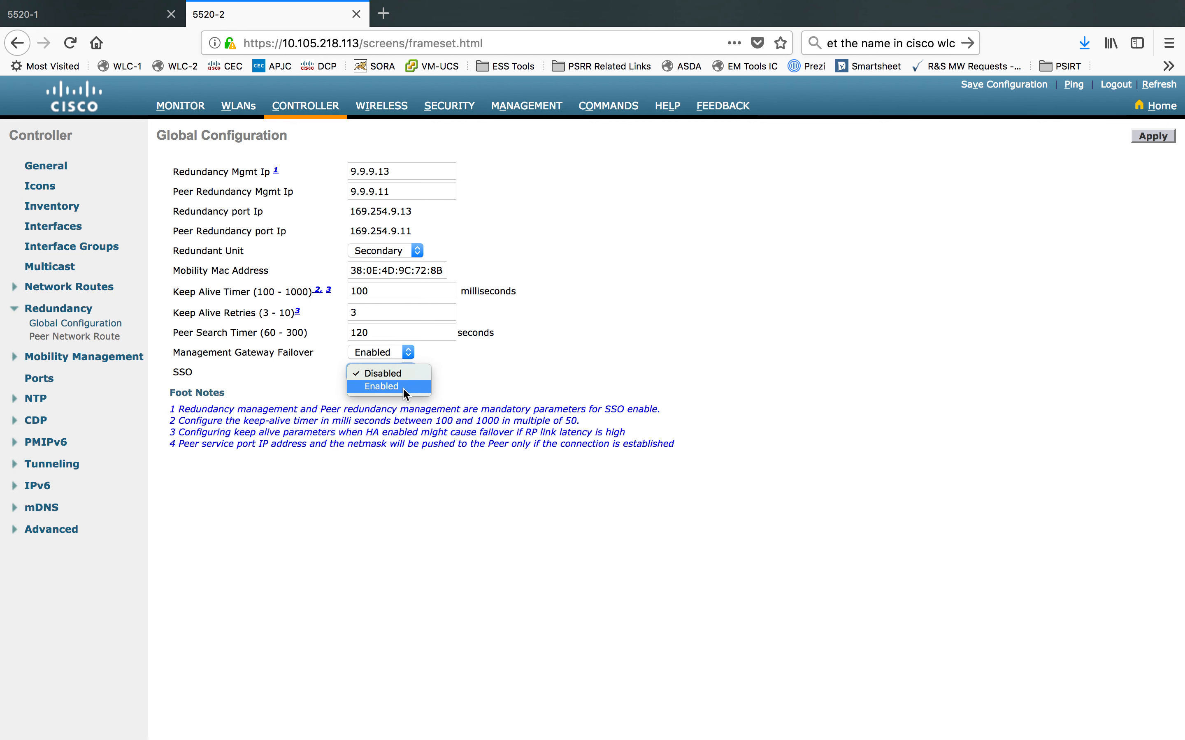
pyautogui.click(402, 387)
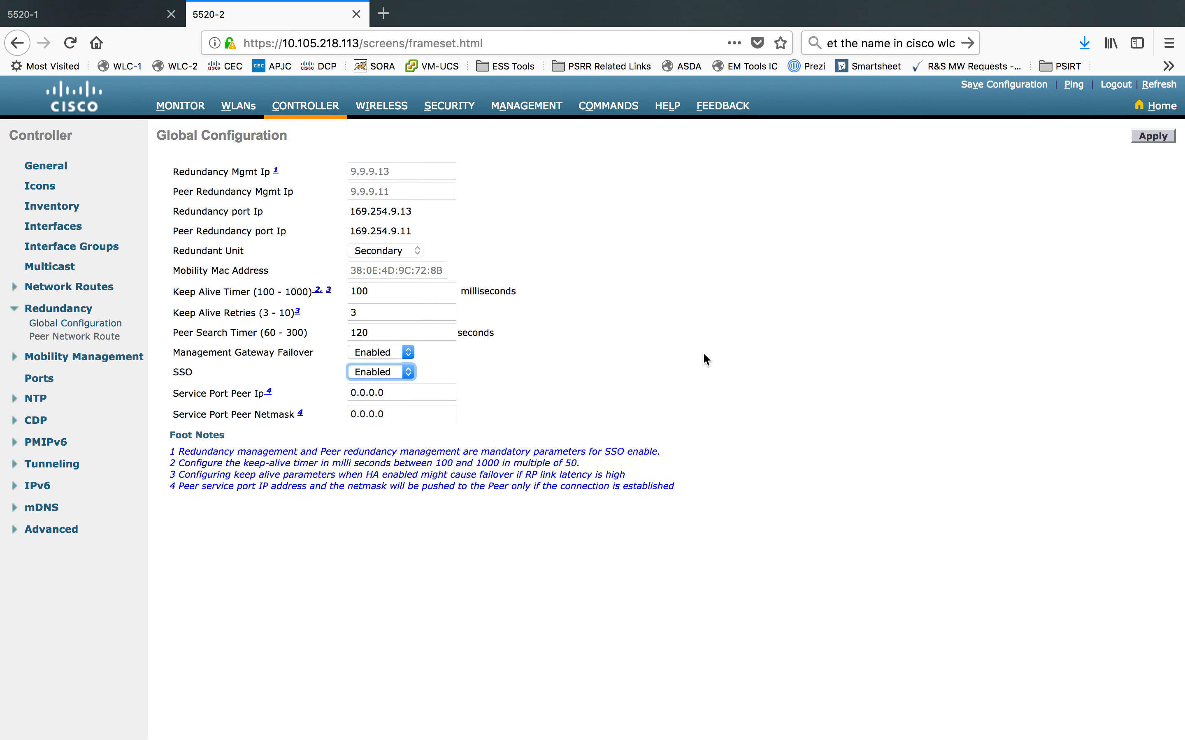
pyautogui.click(1156, 141)
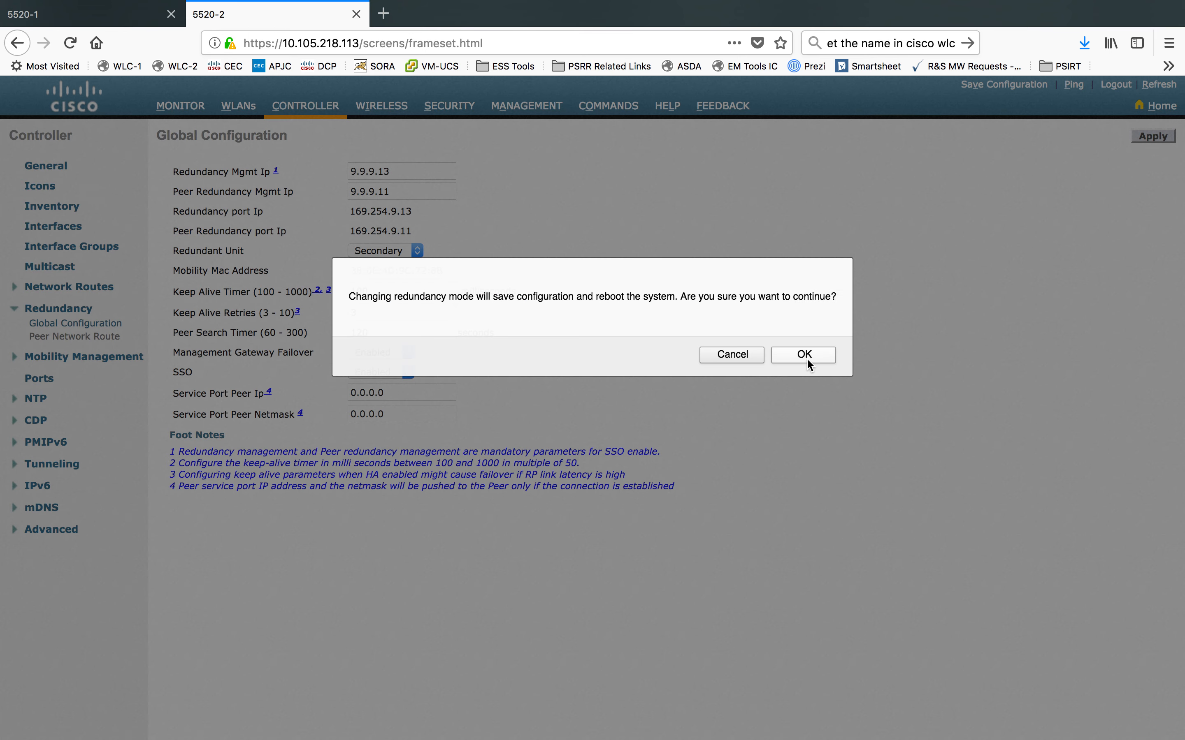
pyautogui.click(804, 356)
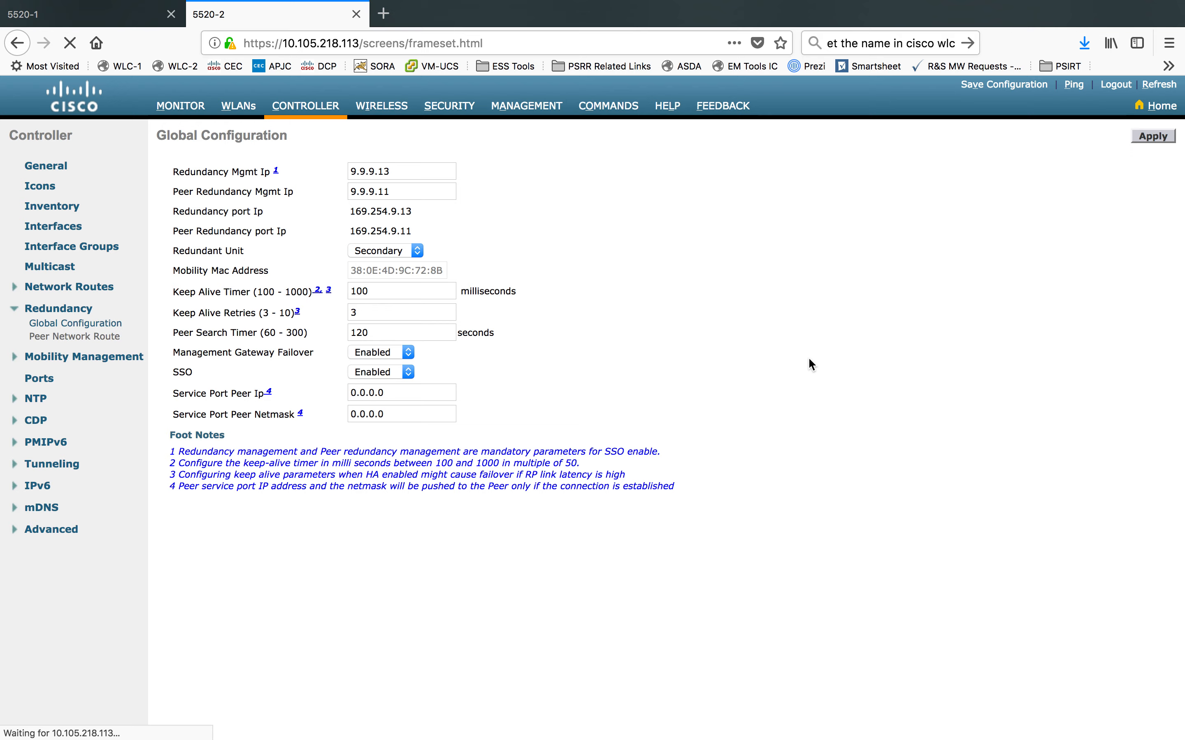
# Step: Switch to the terminal and follow the reboot of both controllers in their consoles
pyautogui.hotkey('ctrl', 'Right')
pyautogui.click(978, 463)
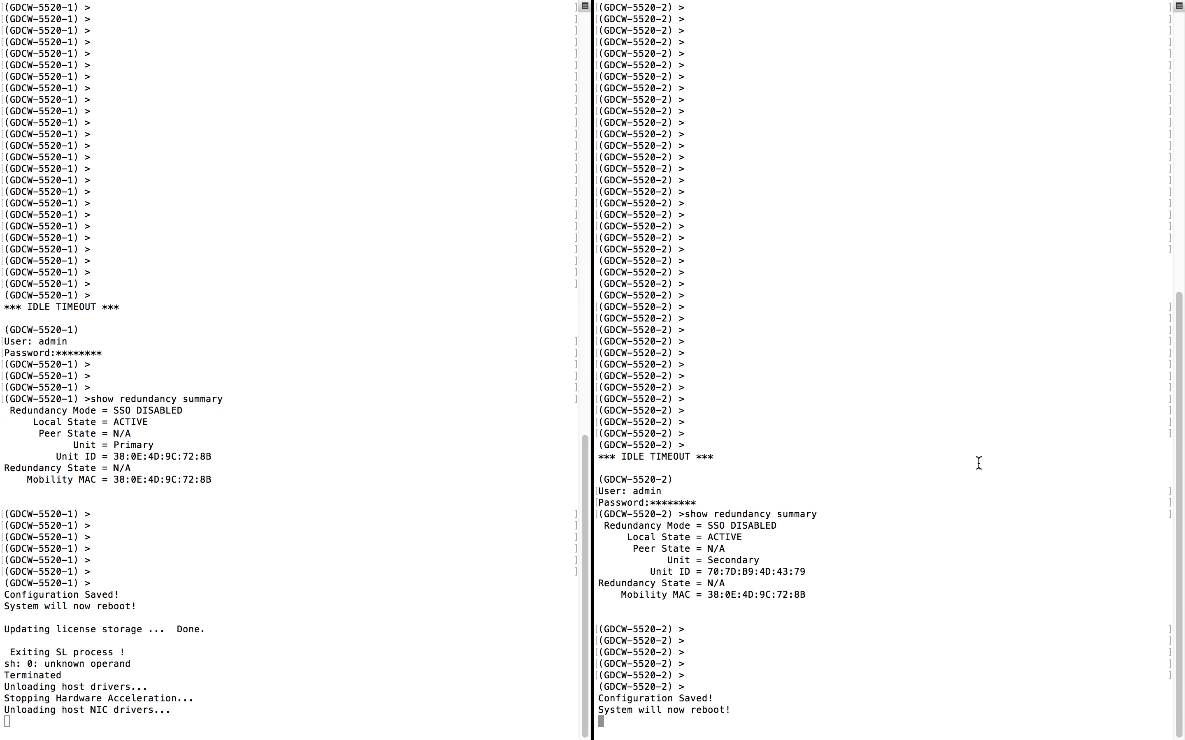
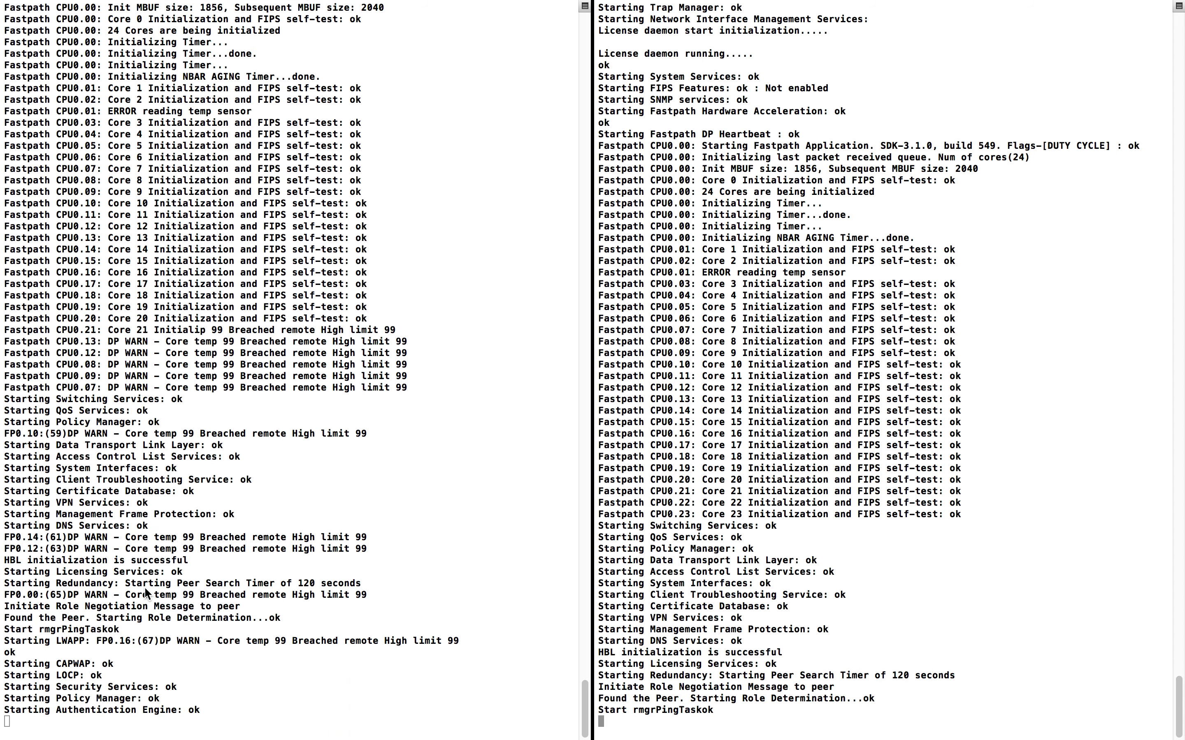
pyautogui.moveTo(912, 444); pyautogui.dragTo(913, 446)
pyautogui.click(968, 547)
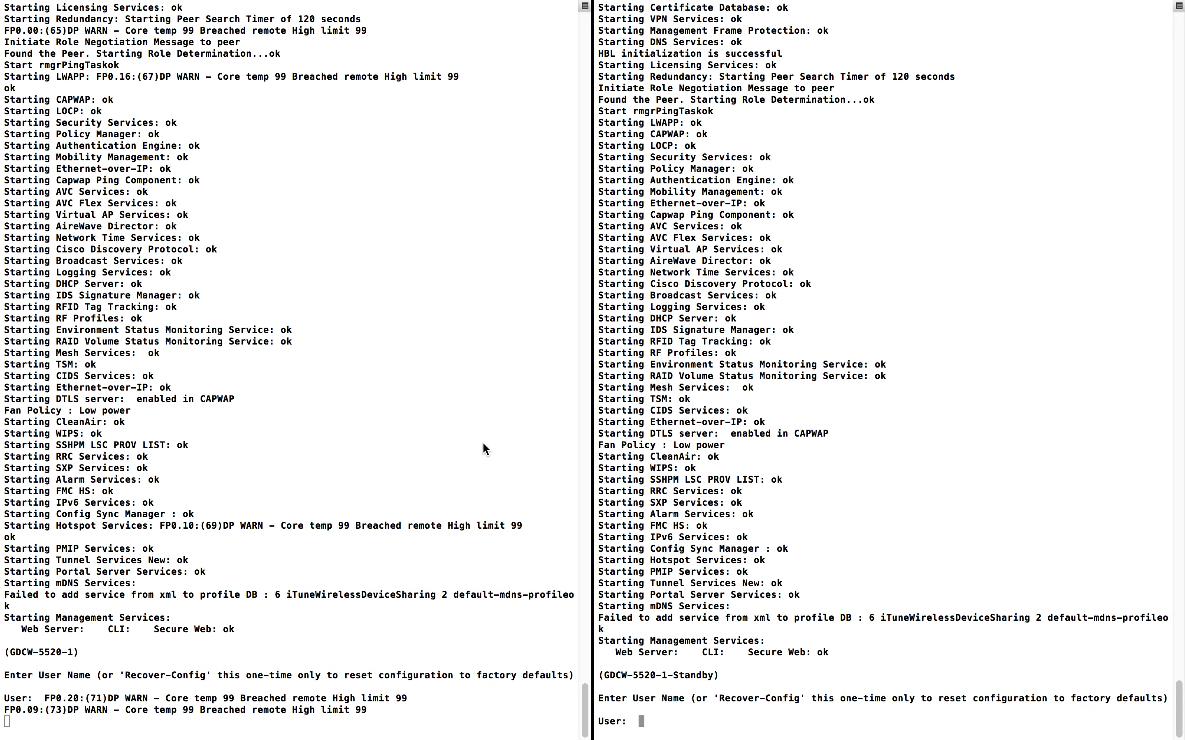
# Step: Examine the GDCW-5520-1 boot log for the redundancy peer search, role negotiation and role determination messages
pyautogui.scroll(6, 397, 424)
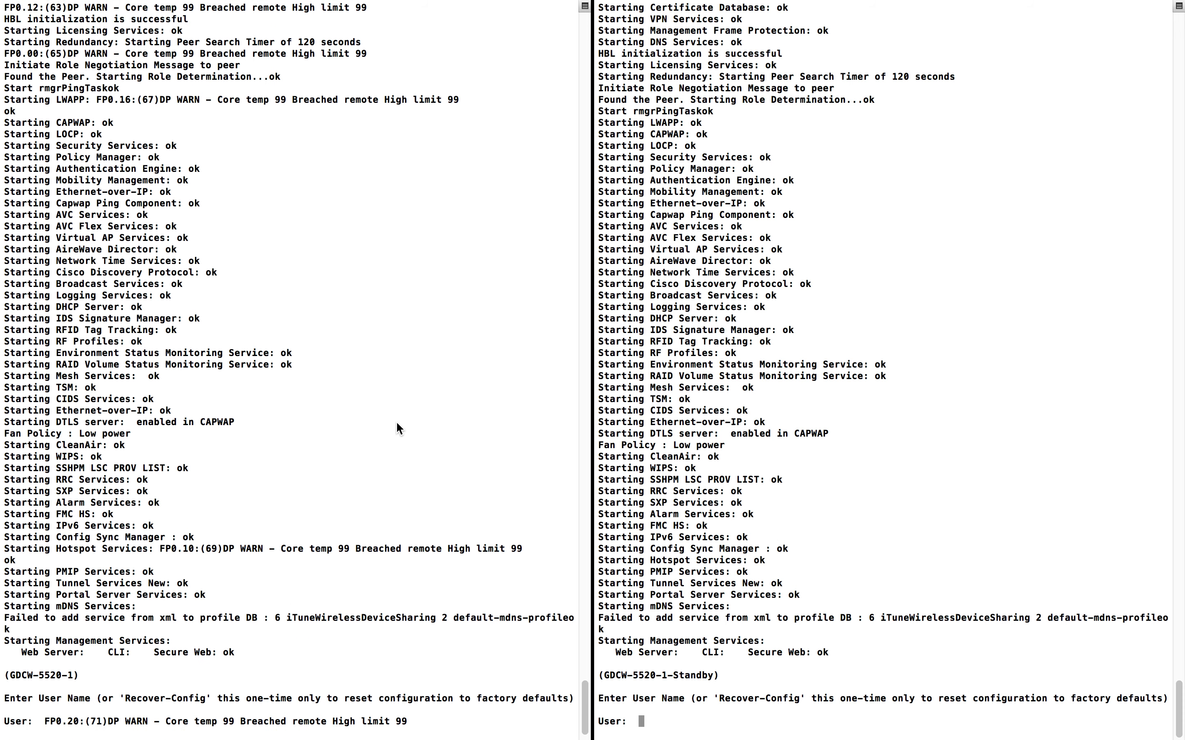
pyautogui.scroll(2, 397, 429)
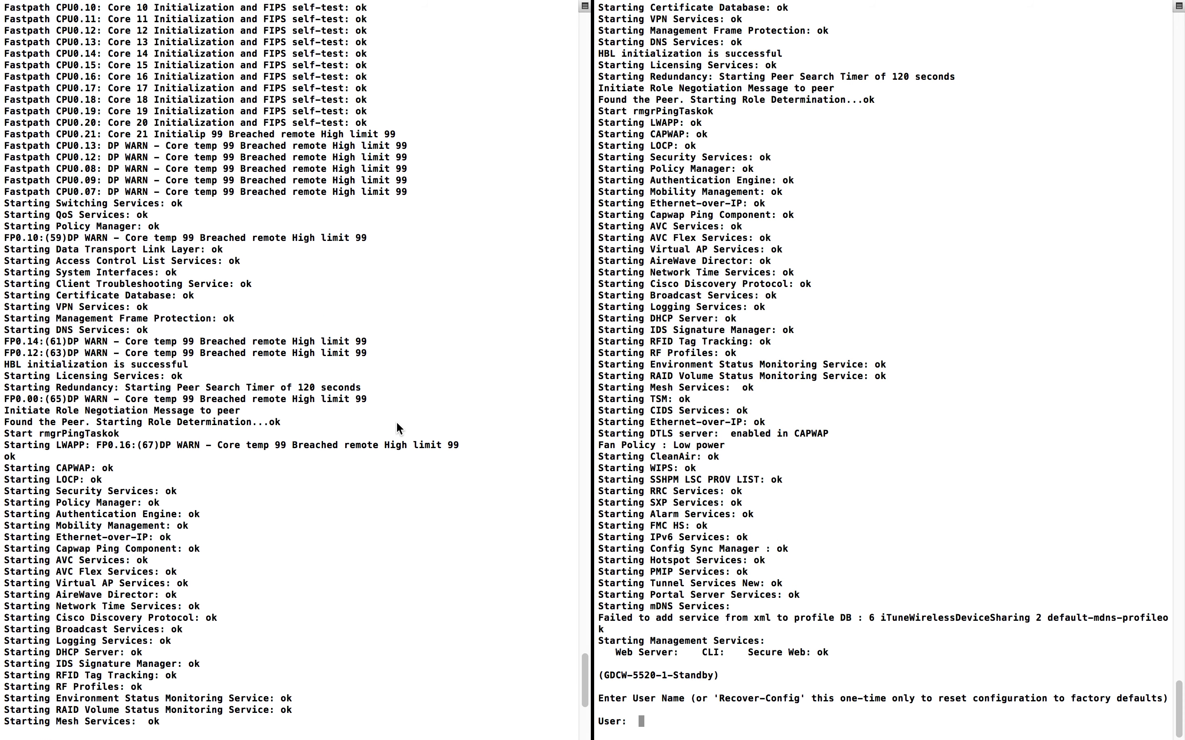
pyautogui.scroll(5, 397, 429)
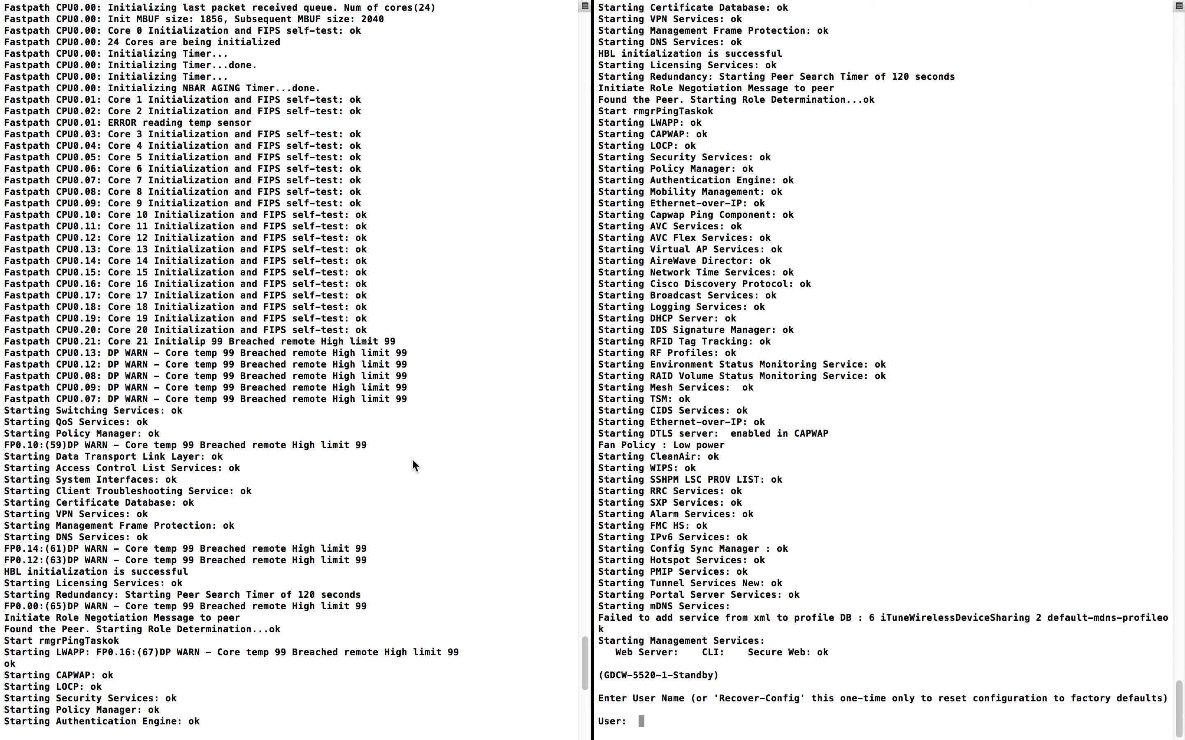
pyautogui.moveTo(5, 592); pyautogui.dragTo(265, 596)
pyautogui.moveTo(7, 595); pyautogui.dragTo(402, 616)
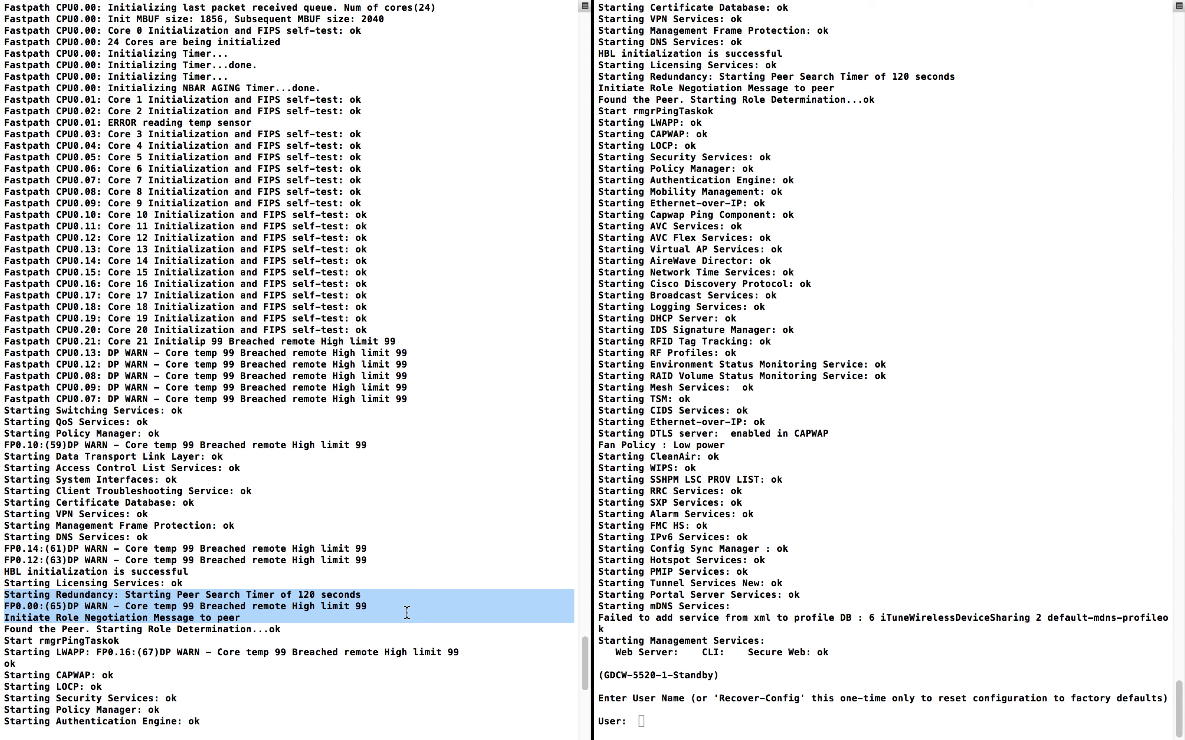
pyautogui.click(207, 629)
pyautogui.moveTo(243, 618); pyautogui.dragTo(288, 629)
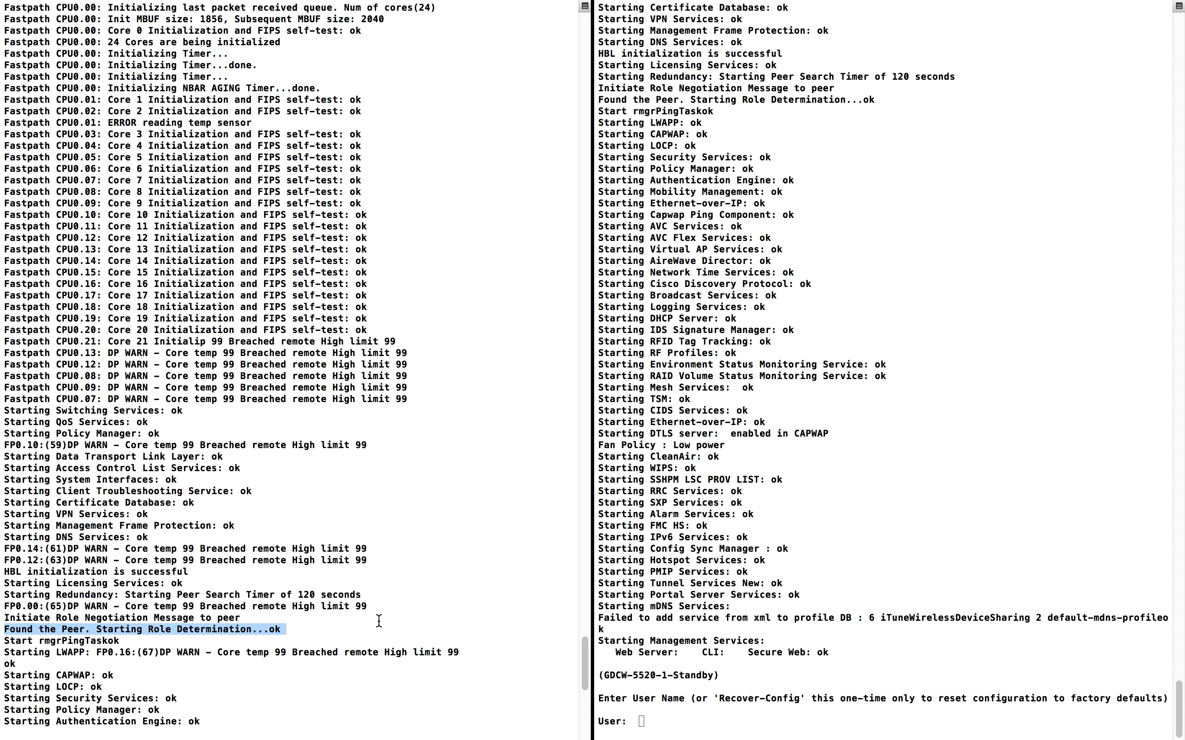
pyautogui.scroll(-10, 379, 621)
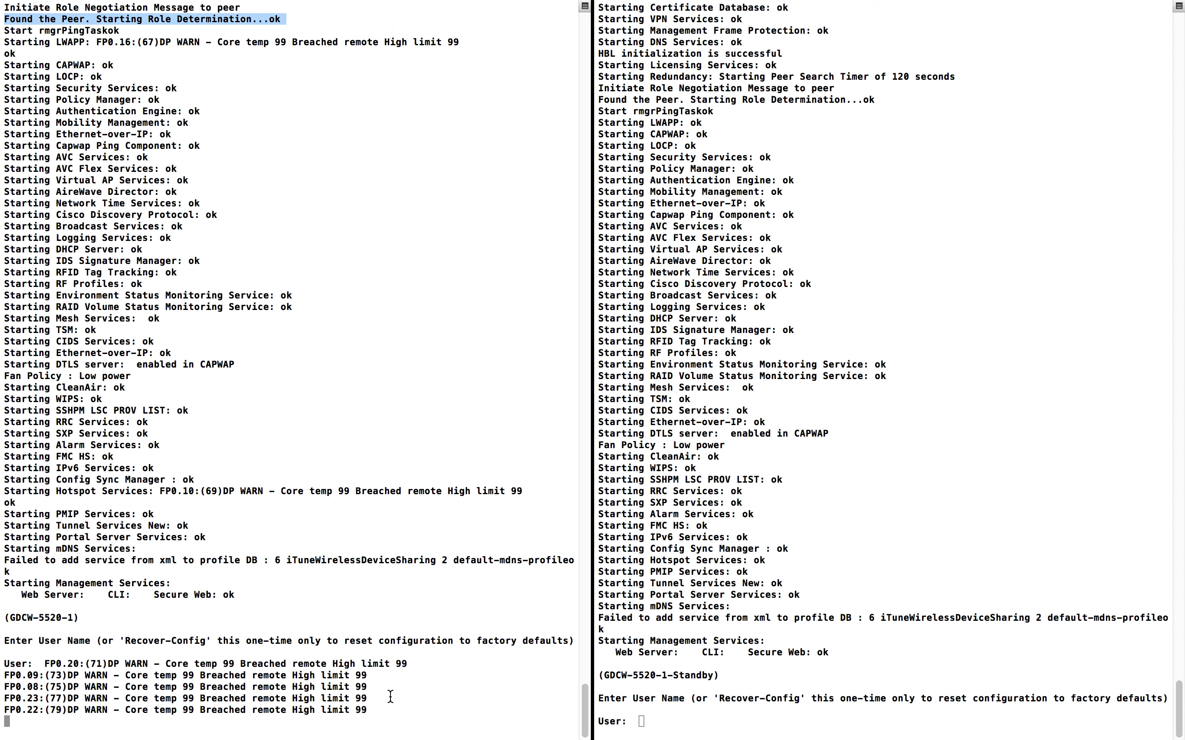
# Step: Log in to the GDCW-5520-1 console as admin with the account password
pyautogui.click(445, 705)
pyautogui.press('Return')
pyautogui.press('Return')
pyautogui.press('Return')
pyautogui.press('Return')
pyautogui.press('Return')
pyautogui.write('admin')
pyautogui.press('Return')
pyautogui.write('********')
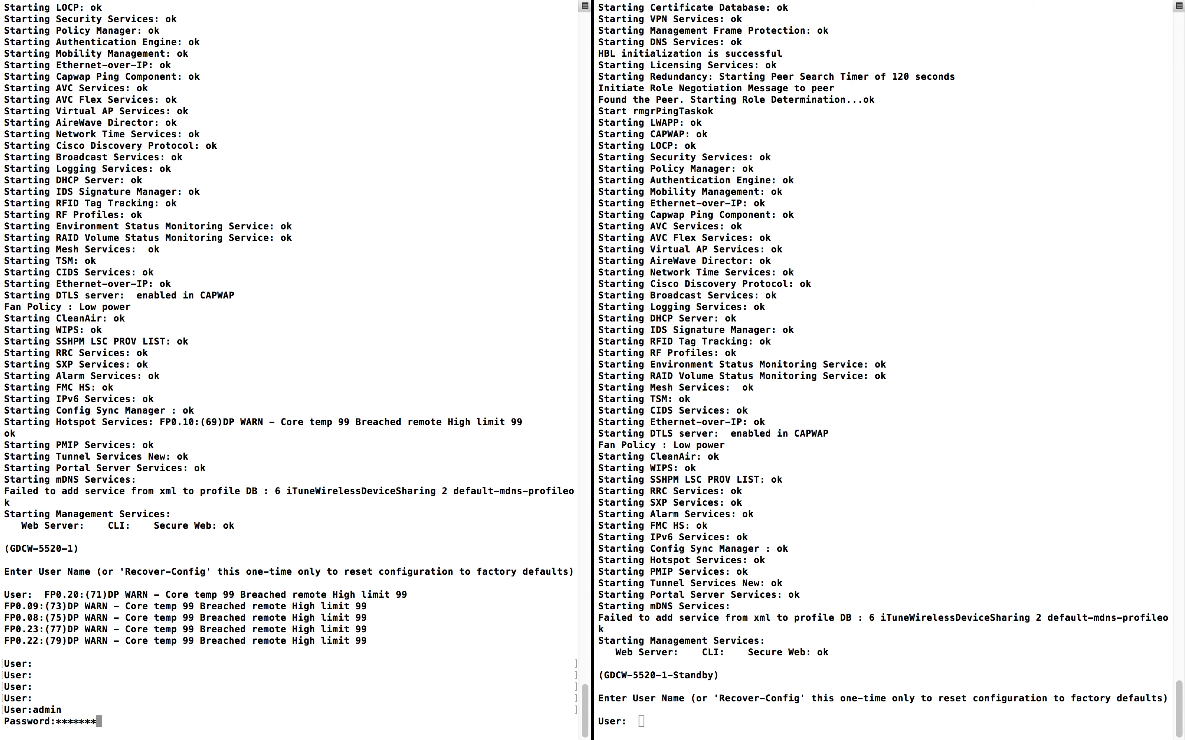
pyautogui.press('Return')
pyautogui.press('Return')
pyautogui.press('Return')
pyautogui.press('Return')
pyautogui.press('Return')
pyautogui.press('Return')
pyautogui.press('Return')
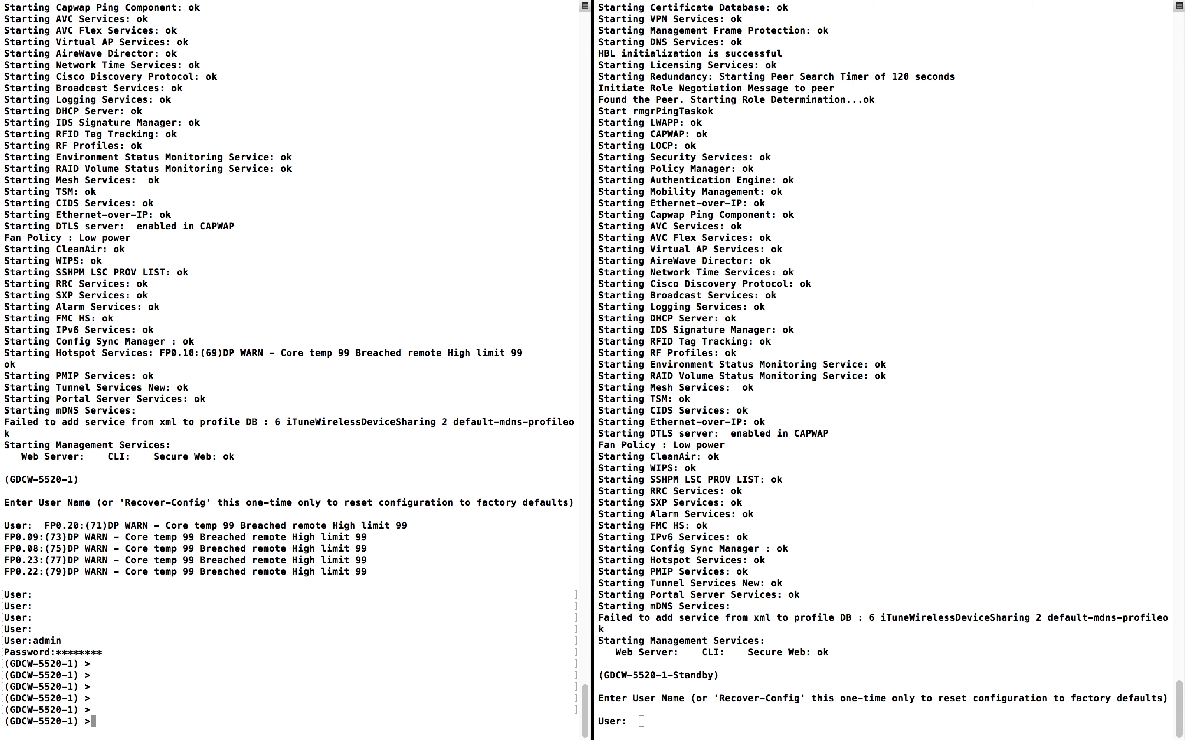
# Step: Log in to the GDCW-5520-1-Standby console as admin with the account password
pyautogui.click(859, 539)
pyautogui.write('admin')
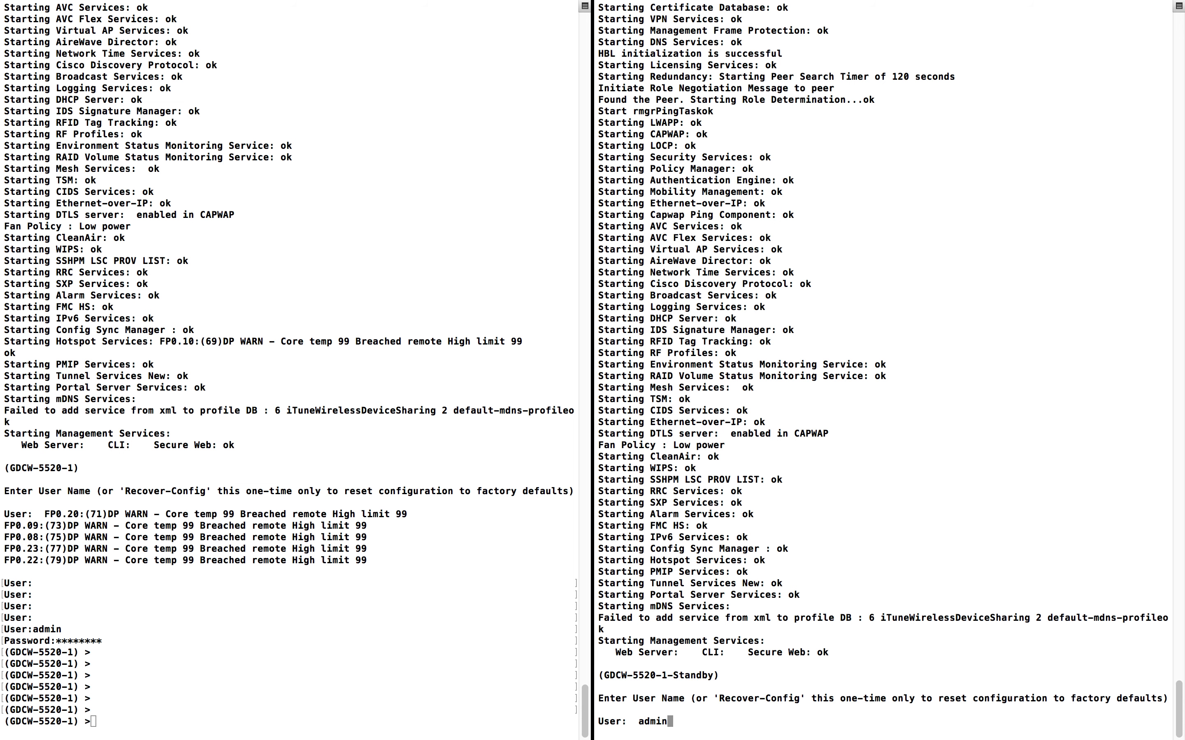
pyautogui.press('Return')
pyautogui.write('********')
pyautogui.press('Return')
pyautogui.press('Return')
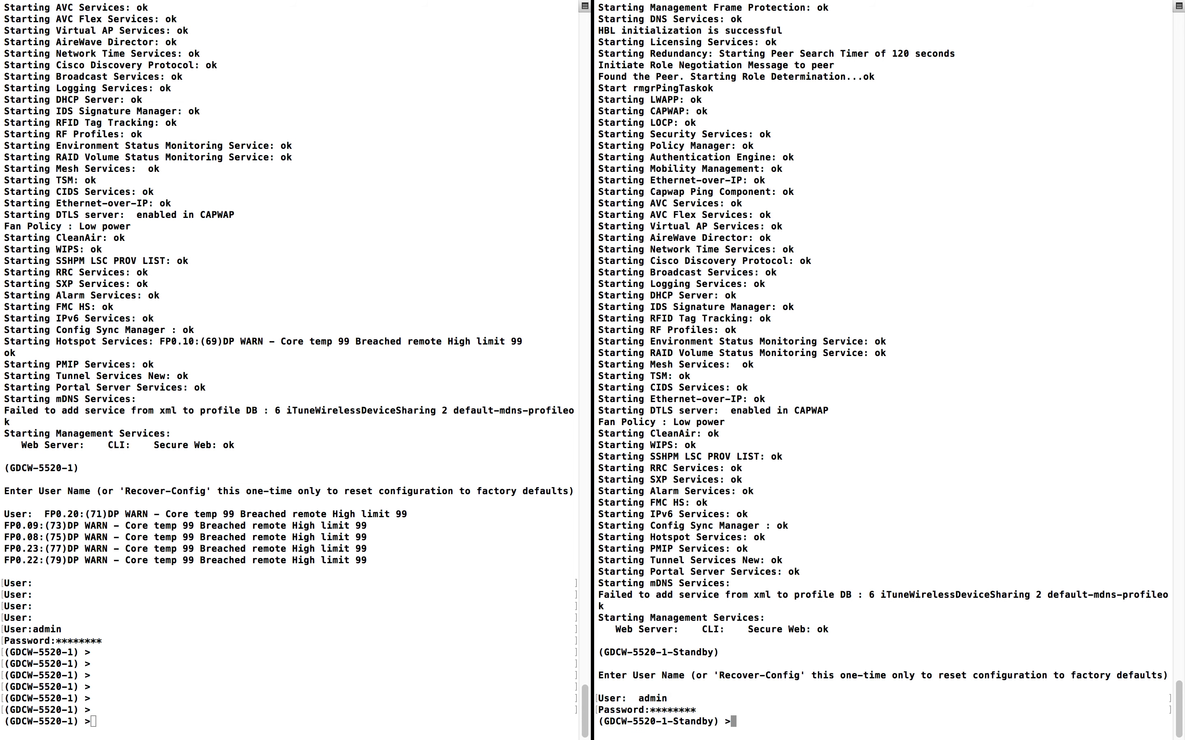
# Step: Fill the GDCW-5520-1-Standby console with blank prompt lines to move the boot log out of view
pyautogui.press('Return')
pyautogui.press('Return')
pyautogui.press('Return')
pyautogui.press('Return')
pyautogui.press('Return')
pyautogui.press('Return')
pyautogui.press('Return')
pyautogui.press('Return')
pyautogui.press('Return')
pyautogui.press('Return')
pyautogui.press('Return')
pyautogui.press('Return')
pyautogui.press('Return')
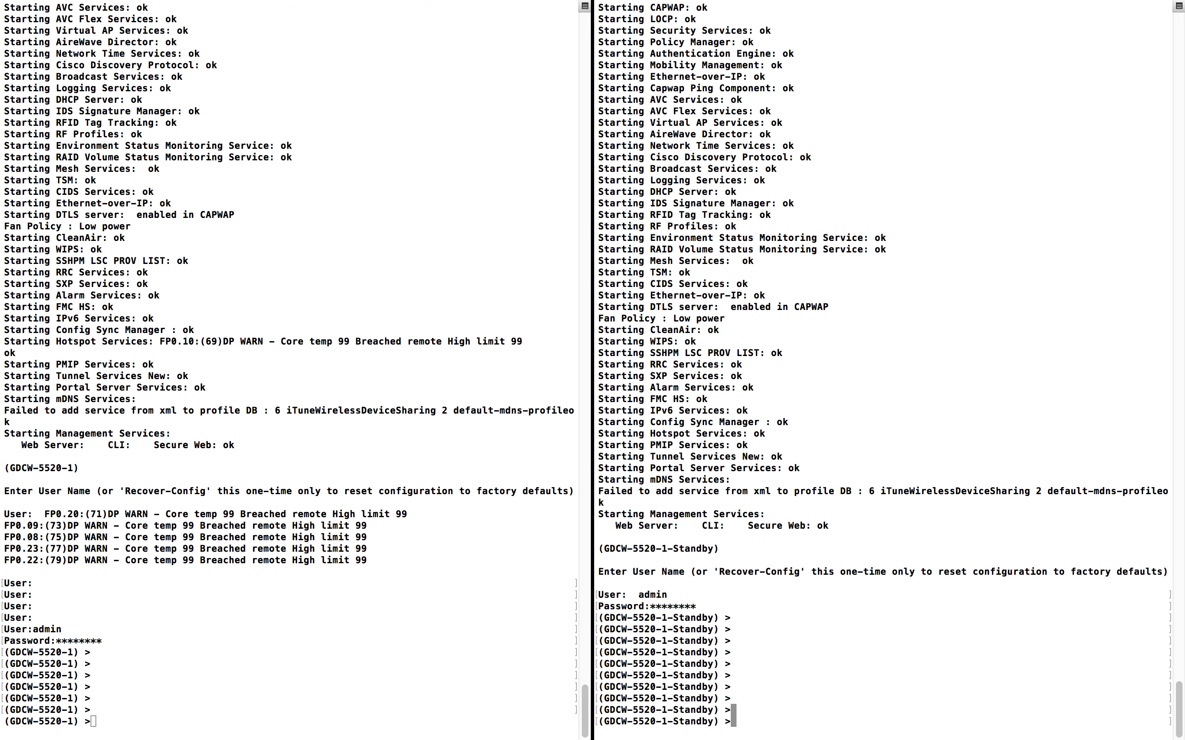
pyautogui.press('Return')
pyautogui.press('Return')
pyautogui.press('Return')
pyautogui.press('Return')
pyautogui.press('Return')
pyautogui.press('Return')
pyautogui.press('Return')
pyautogui.press('Return')
pyautogui.press('Return')
pyautogui.press('Return')
pyautogui.press('Return')
pyautogui.press('Return')
pyautogui.press('Return')
pyautogui.press('Return')
pyautogui.press('Return')
pyautogui.press('Return')
pyautogui.press('Return')
pyautogui.press('Return')
pyautogui.press('Return')
pyautogui.press('Return')
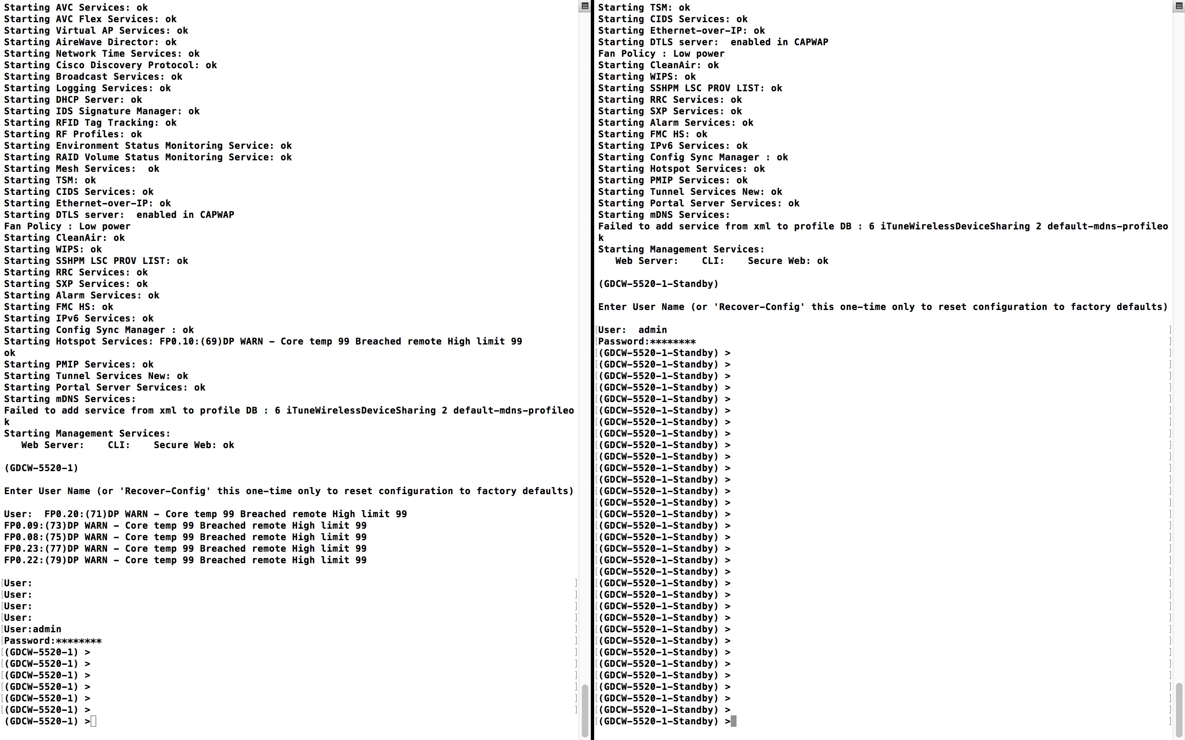
pyautogui.press('Return')
pyautogui.press('Return')
pyautogui.press('Return')
pyautogui.press('Return')
pyautogui.press('Return')
pyautogui.press('Return')
pyautogui.press('Return')
pyautogui.press('Return')
pyautogui.press('Return')
pyautogui.press('Return')
pyautogui.press('Return')
pyautogui.press('Return')
pyautogui.press('Return')
pyautogui.press('Return')
pyautogui.press('Return')
pyautogui.press('Return')
pyautogui.press('Return')
pyautogui.press('Return')
pyautogui.press('Return')
pyautogui.press('Return')
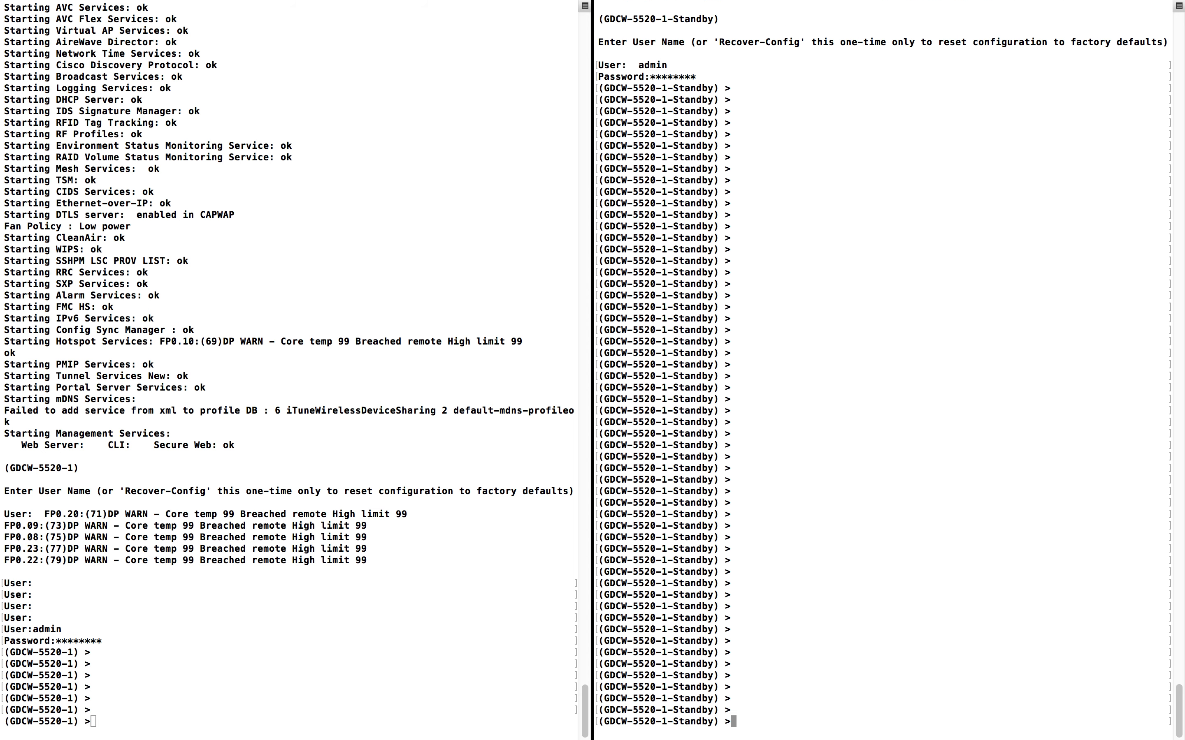
pyautogui.press('Return')
# Step: Fill the GDCW-5520-1 console with blank prompt lines to move its boot log out of view
pyautogui.click(389, 554)
pyautogui.press('Return')
pyautogui.press('Return')
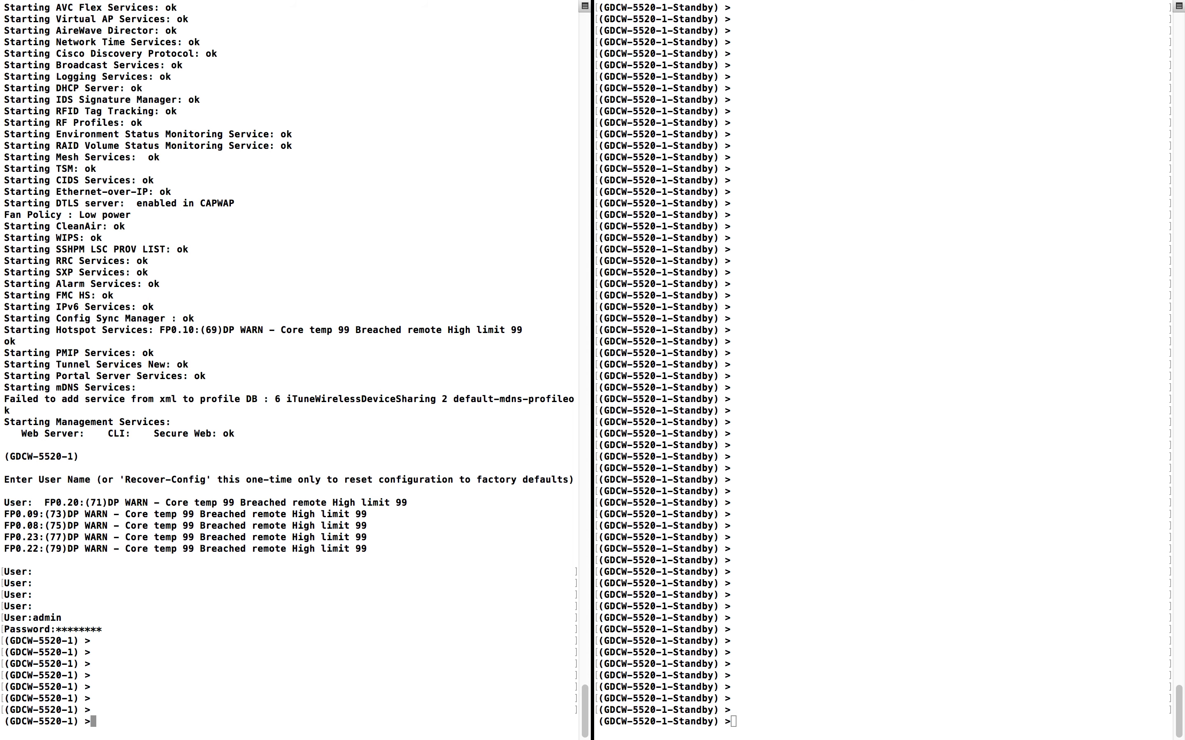
pyautogui.press('Return')
pyautogui.press('Return')
pyautogui.press('Return')
pyautogui.press('Return')
pyautogui.press('Return')
pyautogui.press('Return')
pyautogui.press('Return')
pyautogui.press('Return')
pyautogui.press('Return')
pyautogui.press('Return')
pyautogui.press('Return')
pyautogui.press('Return')
pyautogui.press('Return')
pyautogui.press('Return')
pyautogui.press('Return')
pyautogui.press('Return')
pyautogui.press('Return')
pyautogui.press('Return')
pyautogui.press('Return')
pyautogui.press('Return')
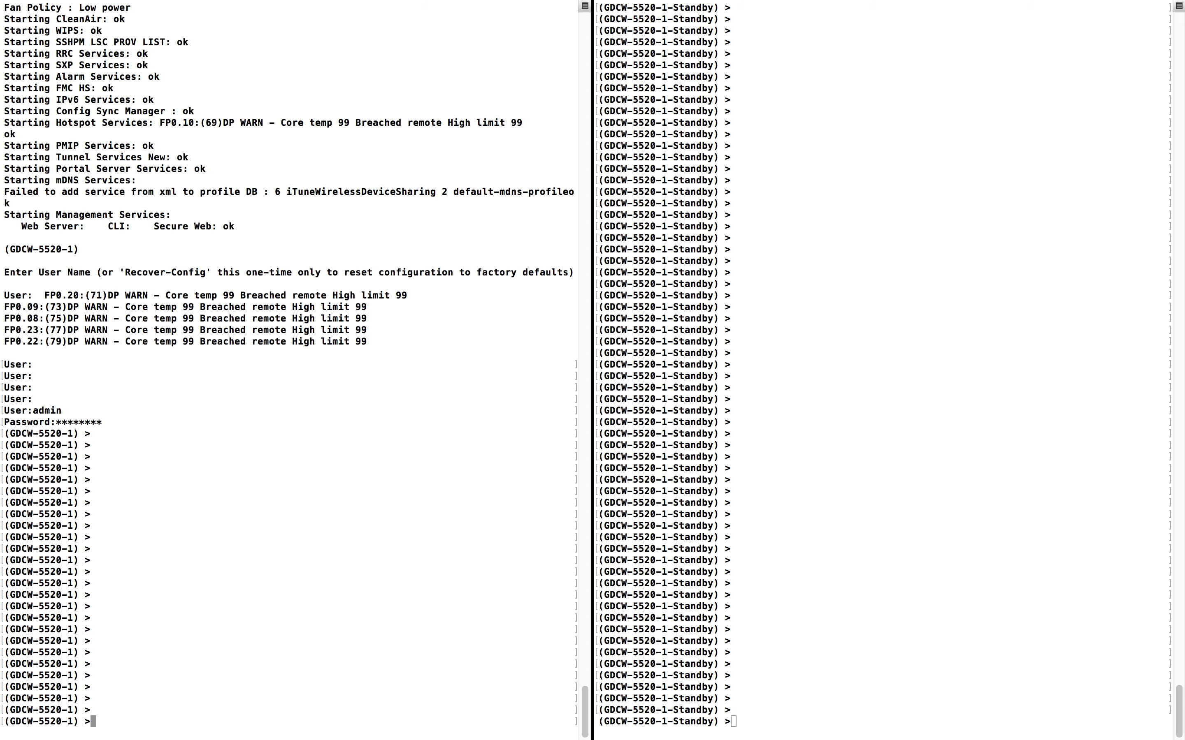
pyautogui.press('Return')
pyautogui.press('Return')
pyautogui.press('Return')
pyautogui.press('Return')
pyautogui.press('Return')
pyautogui.press('Return')
pyautogui.press('Return')
pyautogui.press('Return')
pyautogui.press('Return')
pyautogui.press('Return')
pyautogui.press('Return')
pyautogui.press('Return')
pyautogui.press('Return')
pyautogui.press('Return')
pyautogui.press('Return')
pyautogui.press('Return')
pyautogui.press('Return')
pyautogui.press('Return')
pyautogui.press('Return')
pyautogui.press('Return')
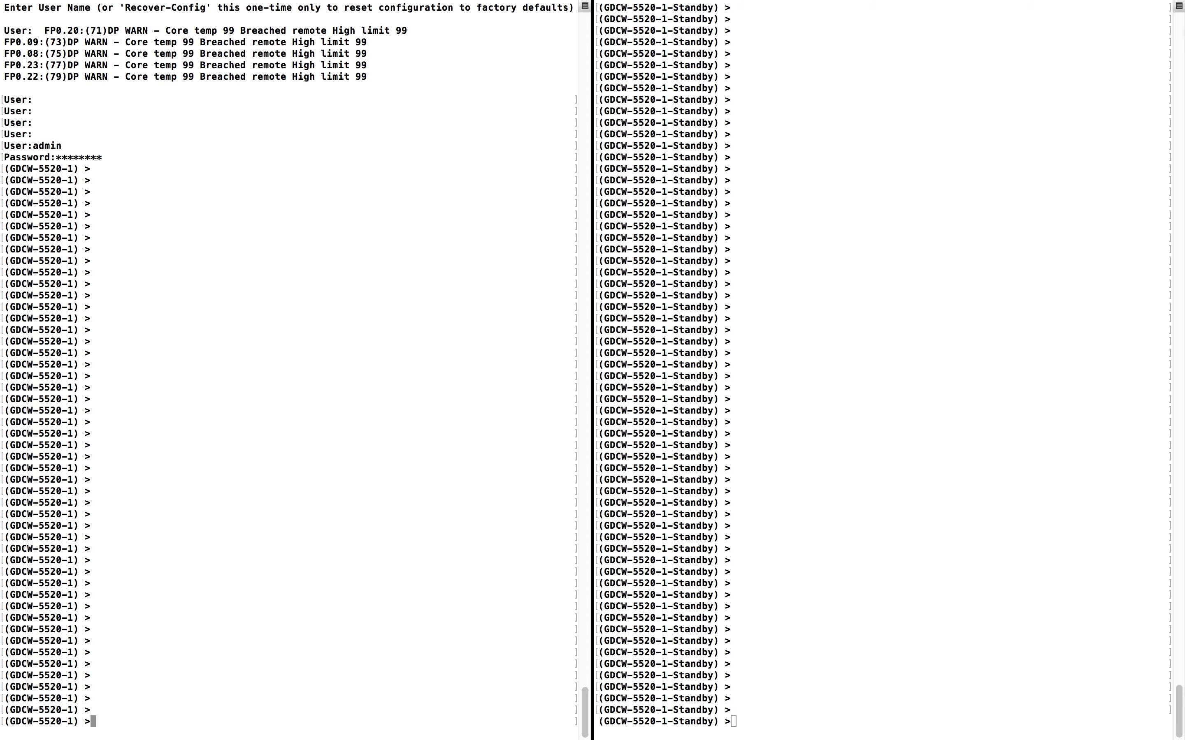
pyautogui.press('Return')
pyautogui.press('Return')
pyautogui.press('Return')
pyautogui.press('Return')
pyautogui.press('Return')
pyautogui.press('Return')
pyautogui.press('Return')
pyautogui.press('Return')
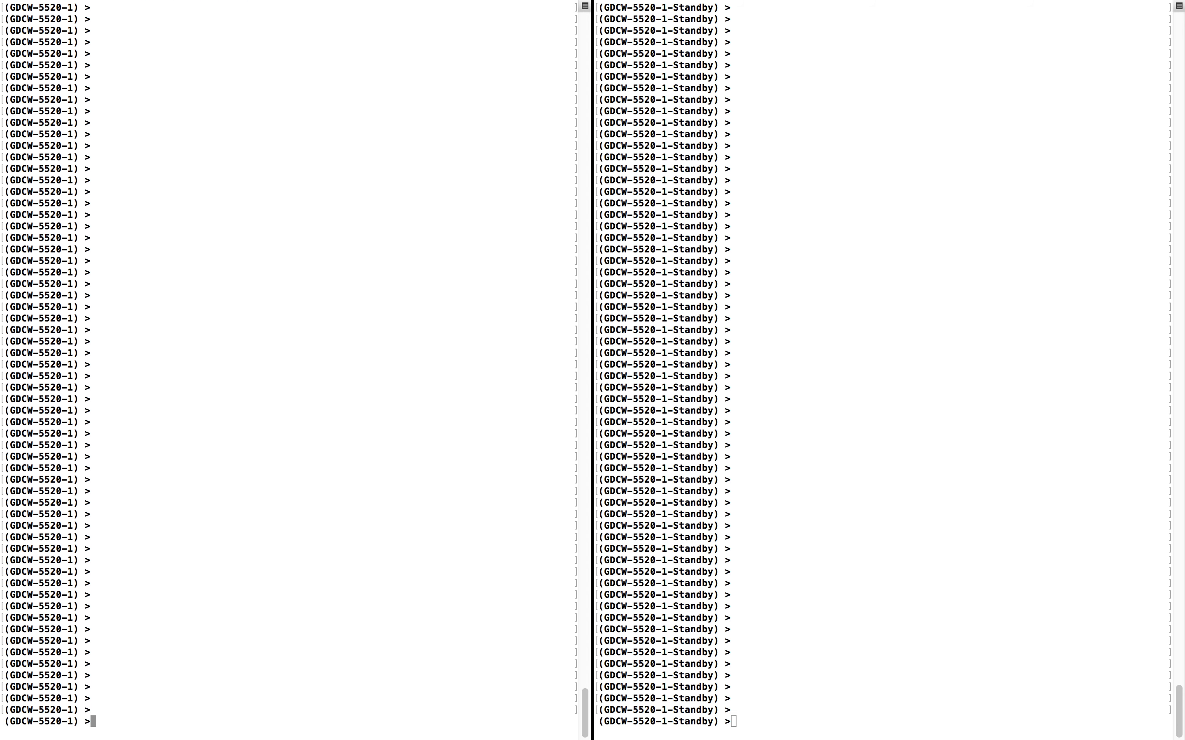
# Step: List the commands matching "show re" on GDCW-5520-1 and run "show redundancy summary"
pyautogui.click(314, 611)
pyautogui.write('show re')
pyautogui.write('?du')
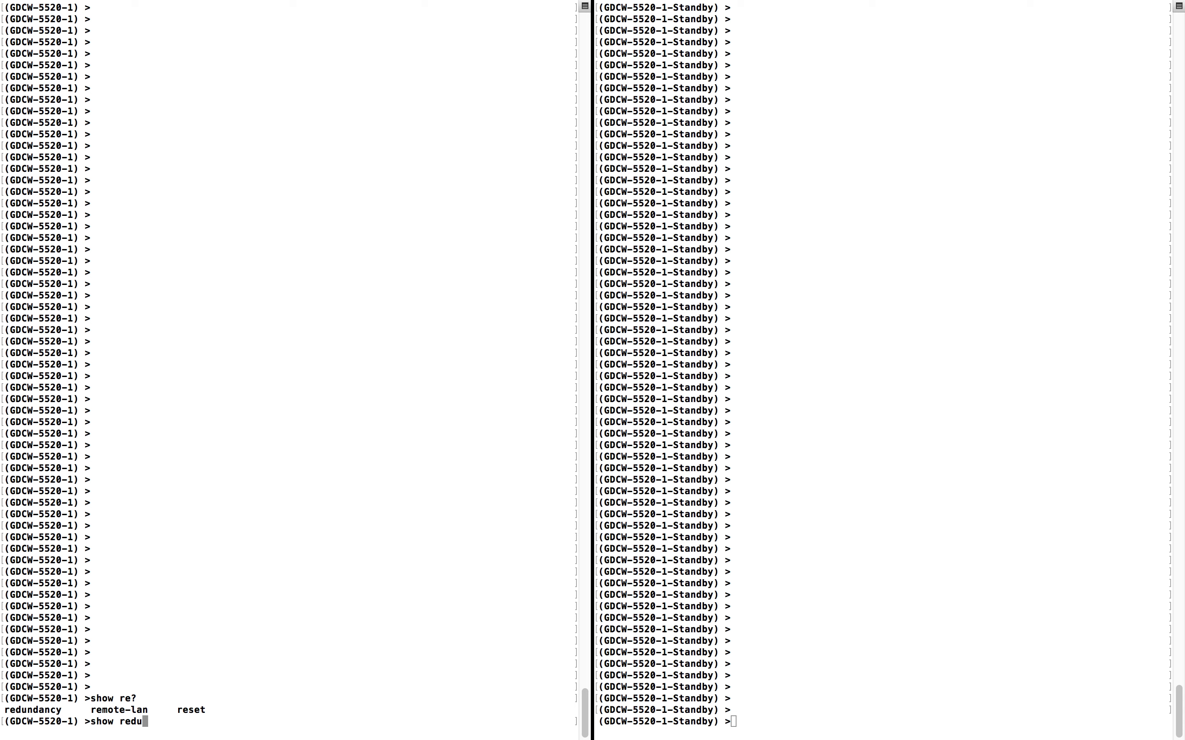
pyautogui.press('Tab')
pyautogui.write('s')
pyautogui.press('Tab')
pyautogui.press('Return')
# Step: Run "show redundancy summary" on the GDCW-5520-1-Standby console
pyautogui.click(958, 587)
pyautogui.write('show redu')
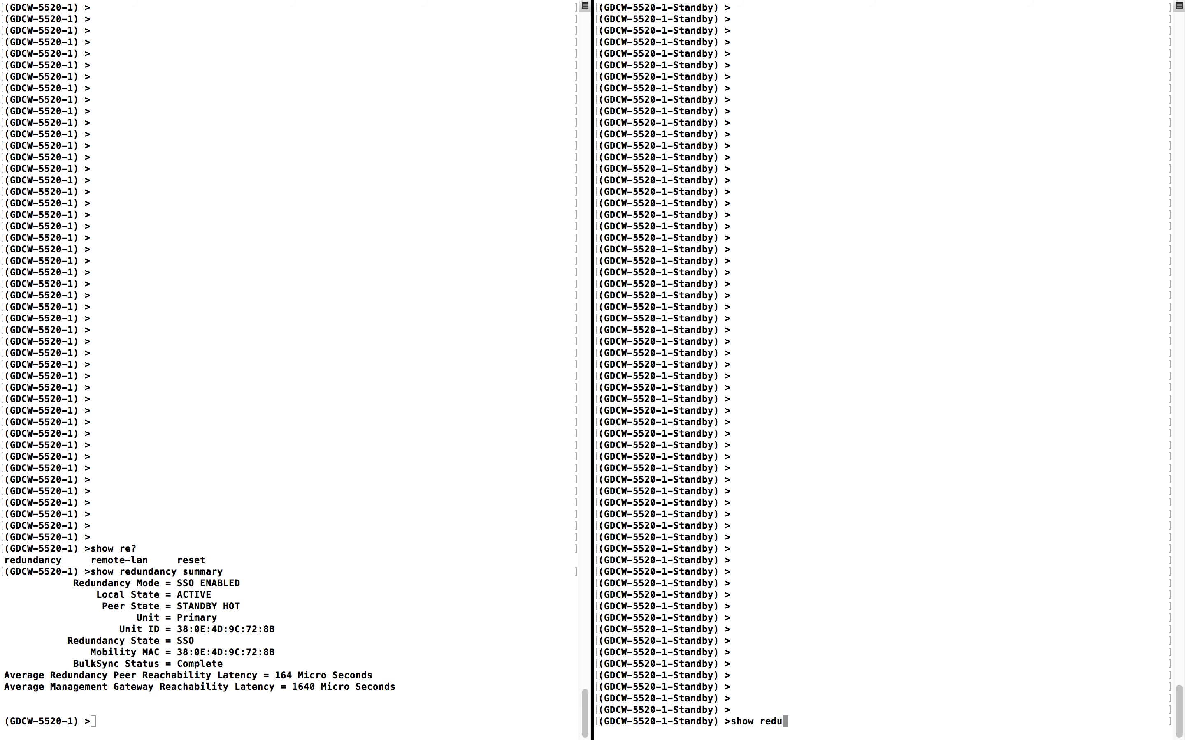
pyautogui.press('Tab')
pyautogui.write('su')
pyautogui.press('Tab')
pyautogui.press('Return')
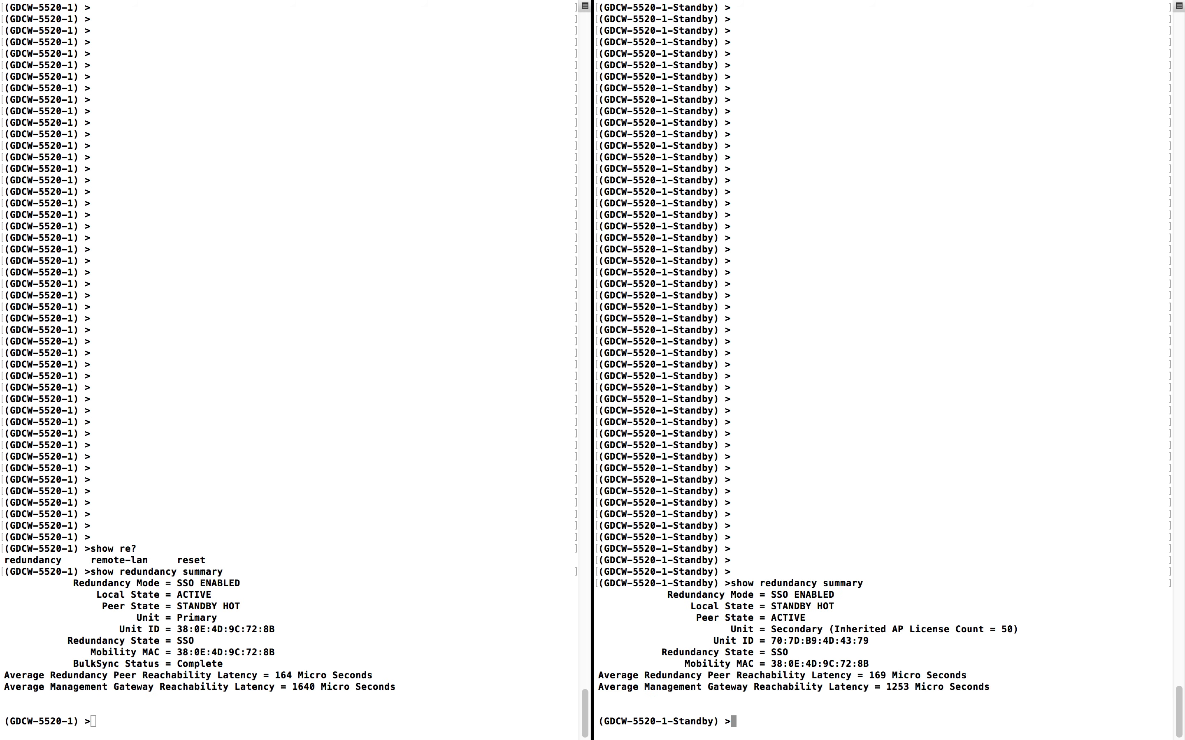
# Step: Highlight the local state, peer state, BulkSync status and redundancy mode in the GDCW-5520-1 summary, and the unit role in the standby summary
pyautogui.click(350, 508)
pyautogui.moveTo(216, 595); pyautogui.dragTo(83, 595)
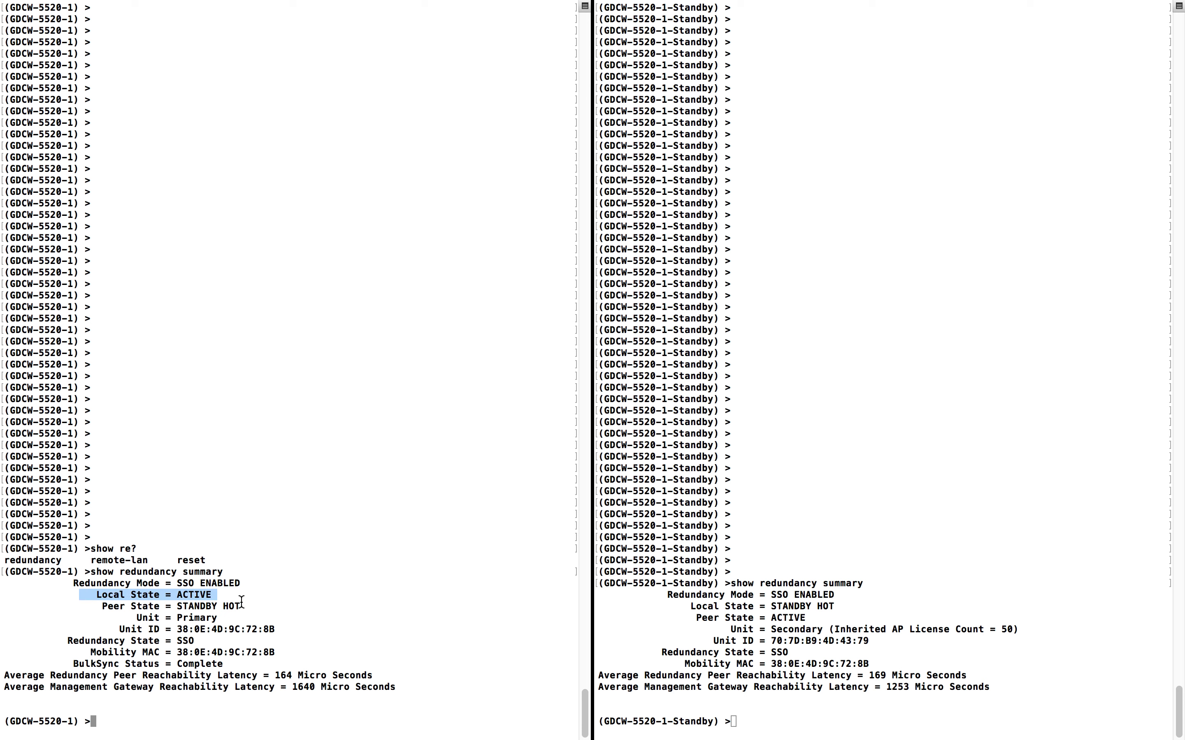
pyautogui.moveTo(262, 606); pyautogui.dragTo(60, 605)
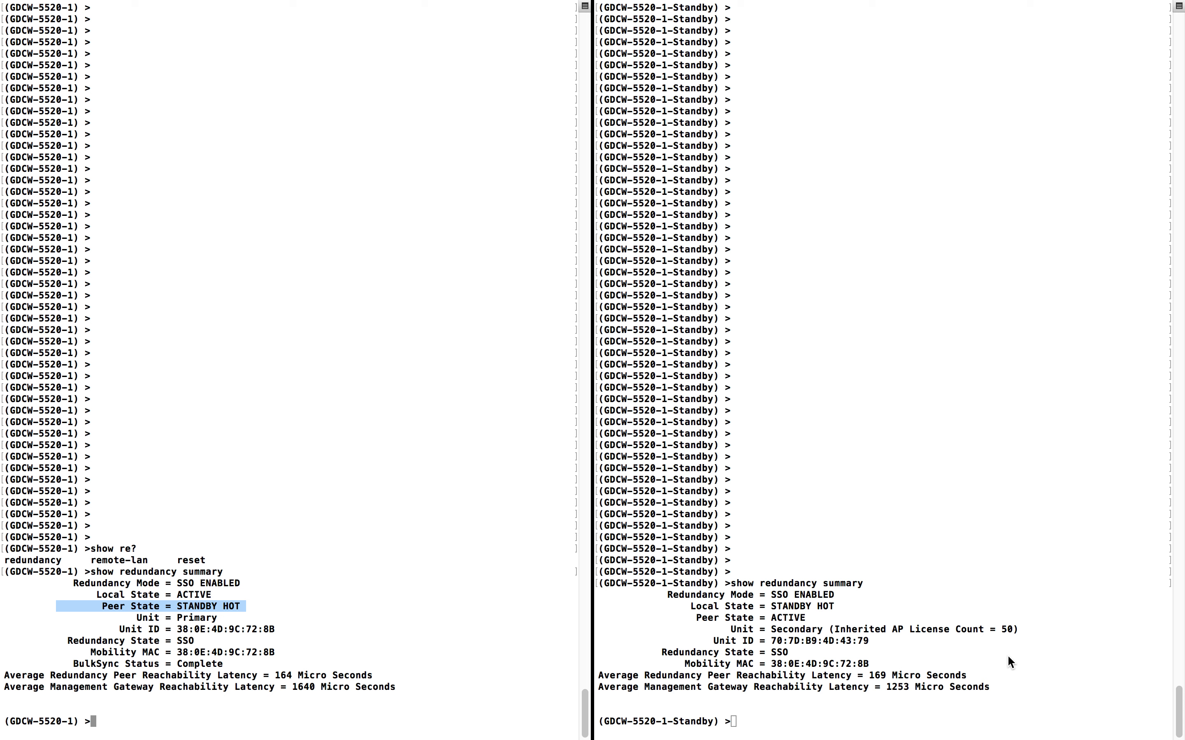
pyautogui.click(871, 631)
pyautogui.moveTo(767, 629); pyautogui.dragTo(1053, 629)
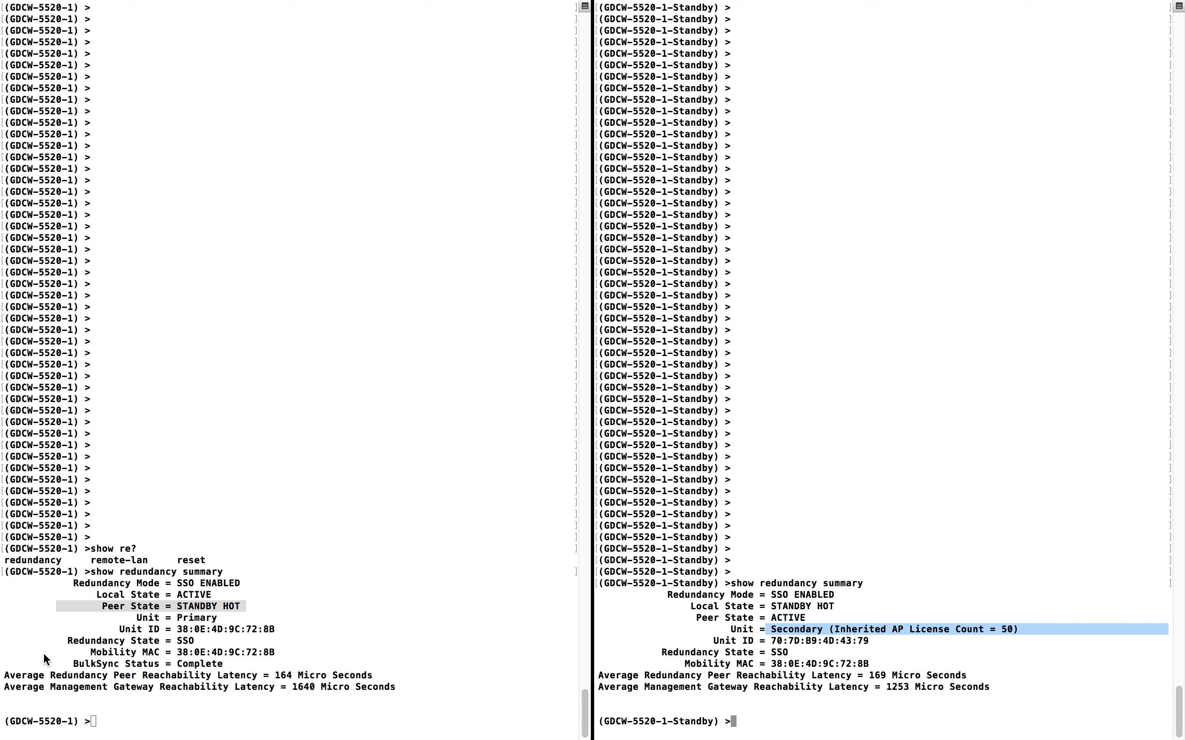
pyautogui.click(199, 666)
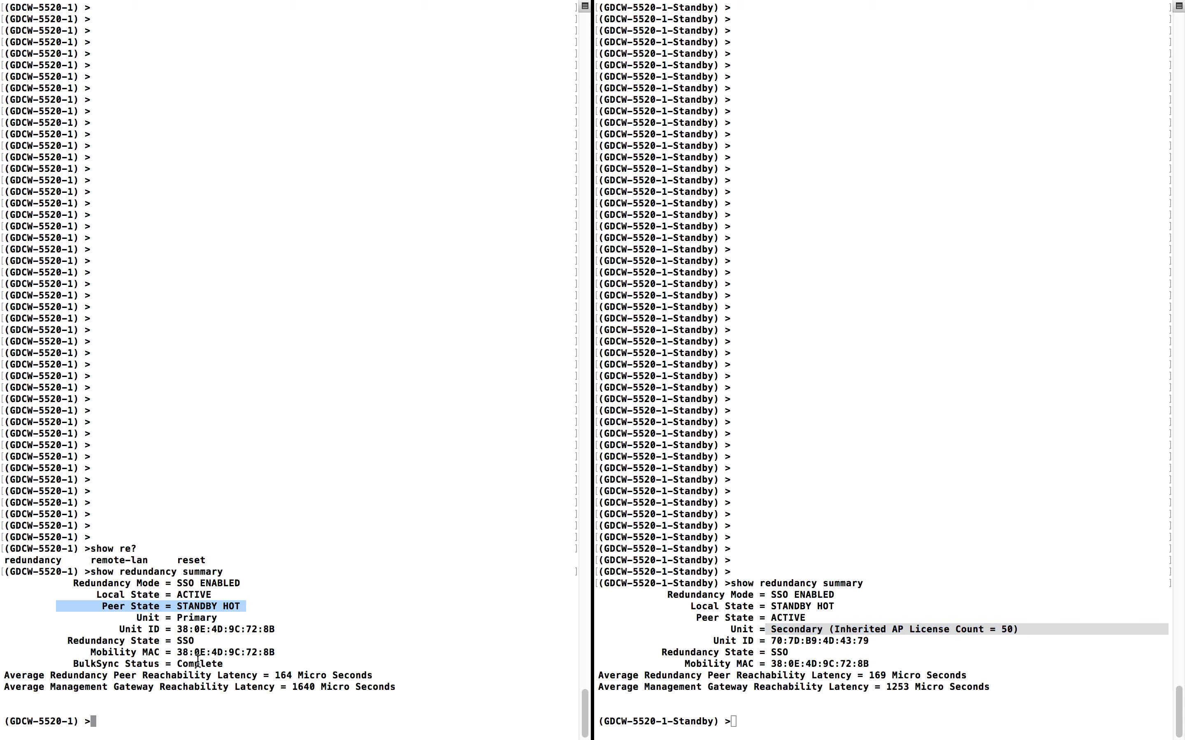
pyautogui.doubleClick(198, 666)
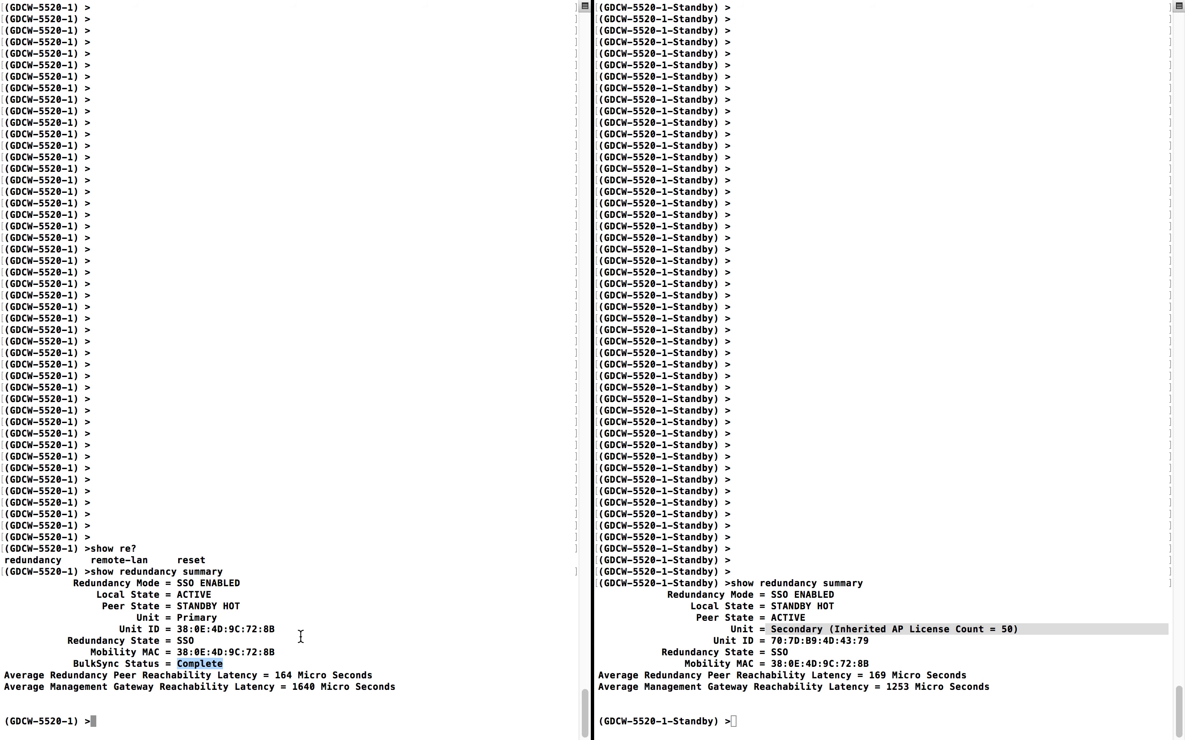
pyautogui.tripleClick(196, 579)
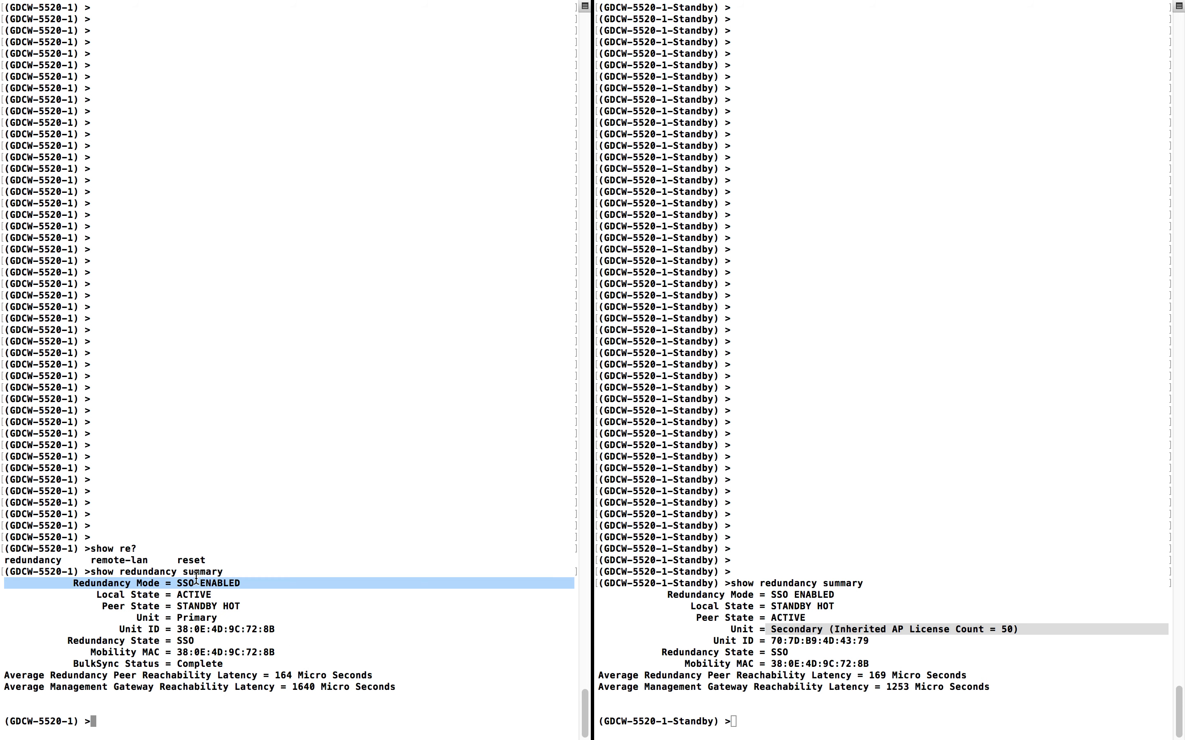
# Step: Switch to the browser and open the 5520-1 controller's monitoring summary, signing in as admin with the prefilled credentials
pyautogui.hotkey('ctrl', 'Left')
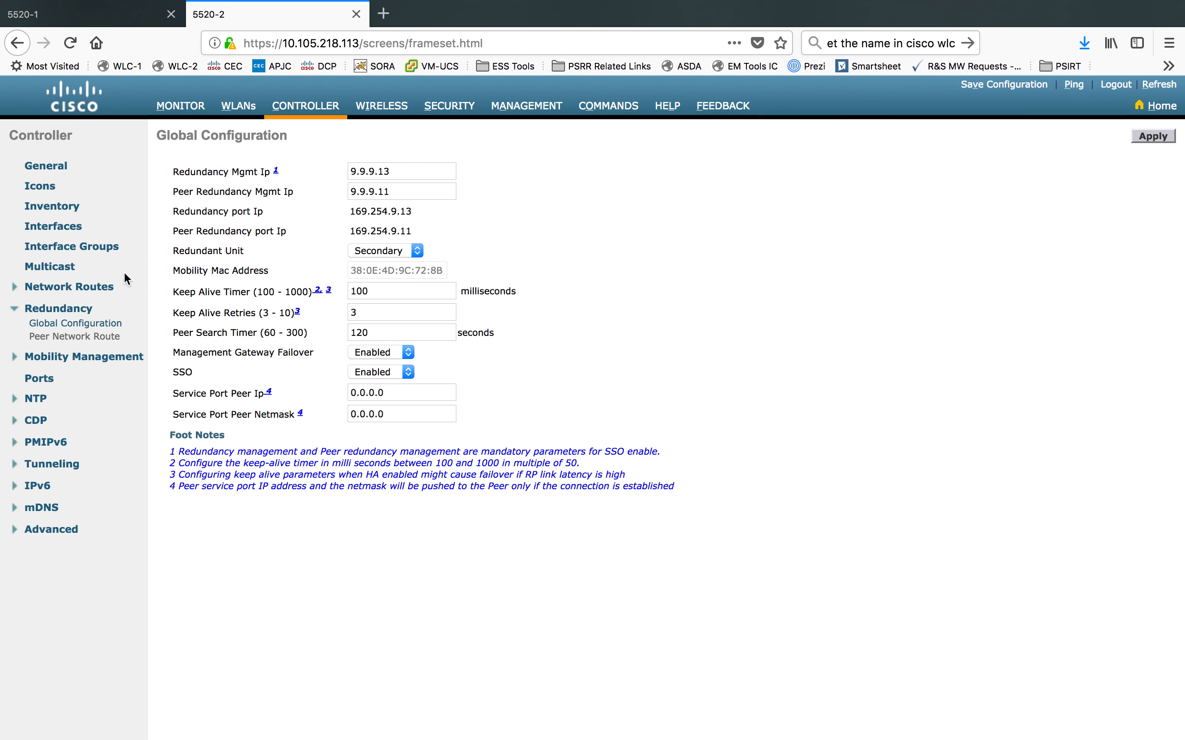
pyautogui.click(182, 111)
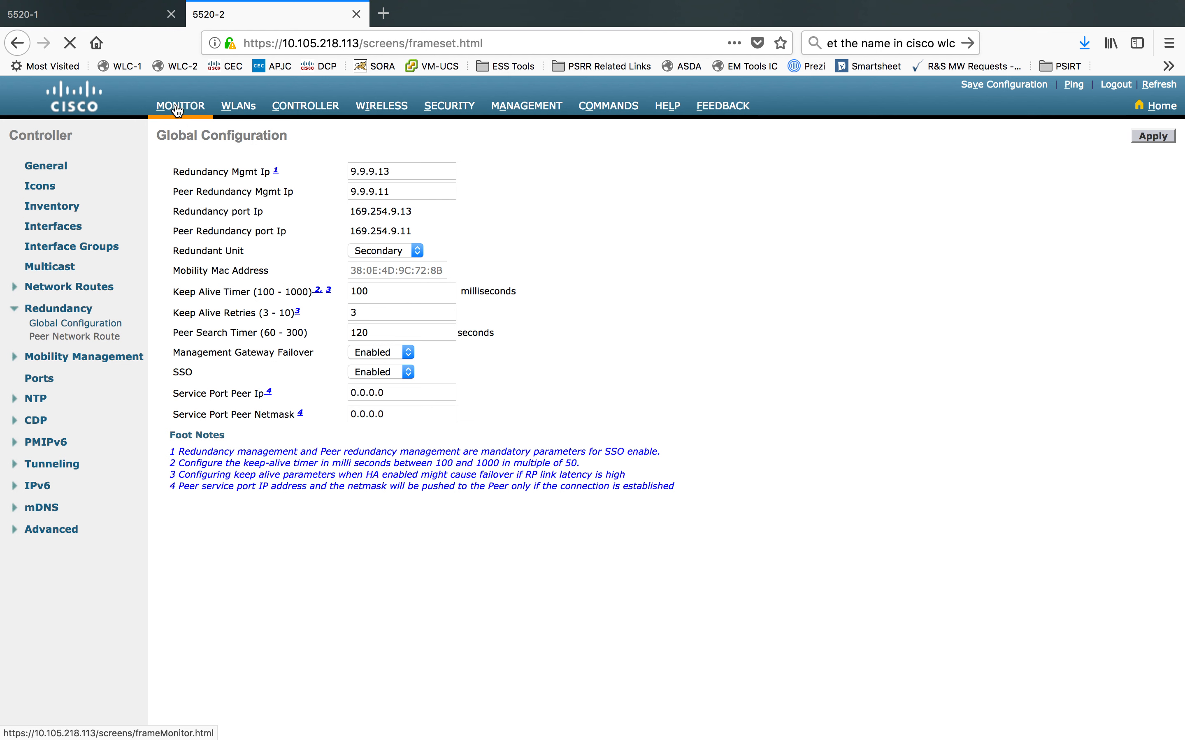
pyautogui.click(98, 14)
pyautogui.click(160, 107)
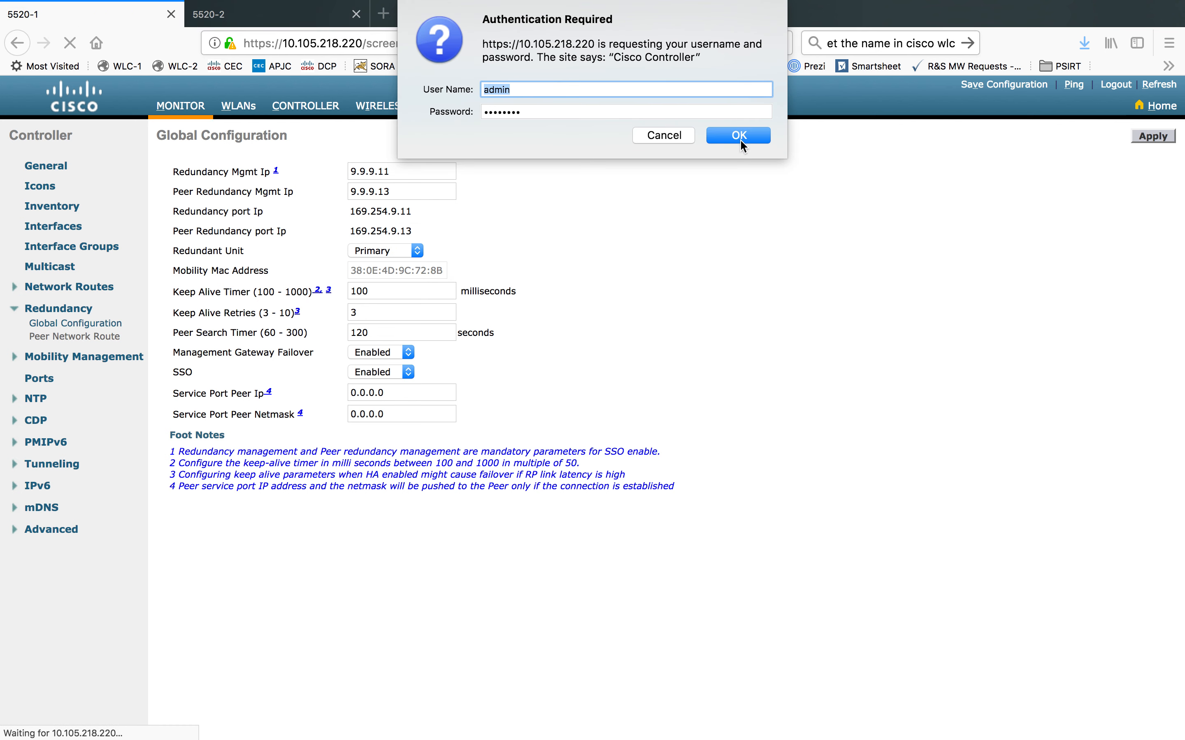
pyautogui.click(739, 139)
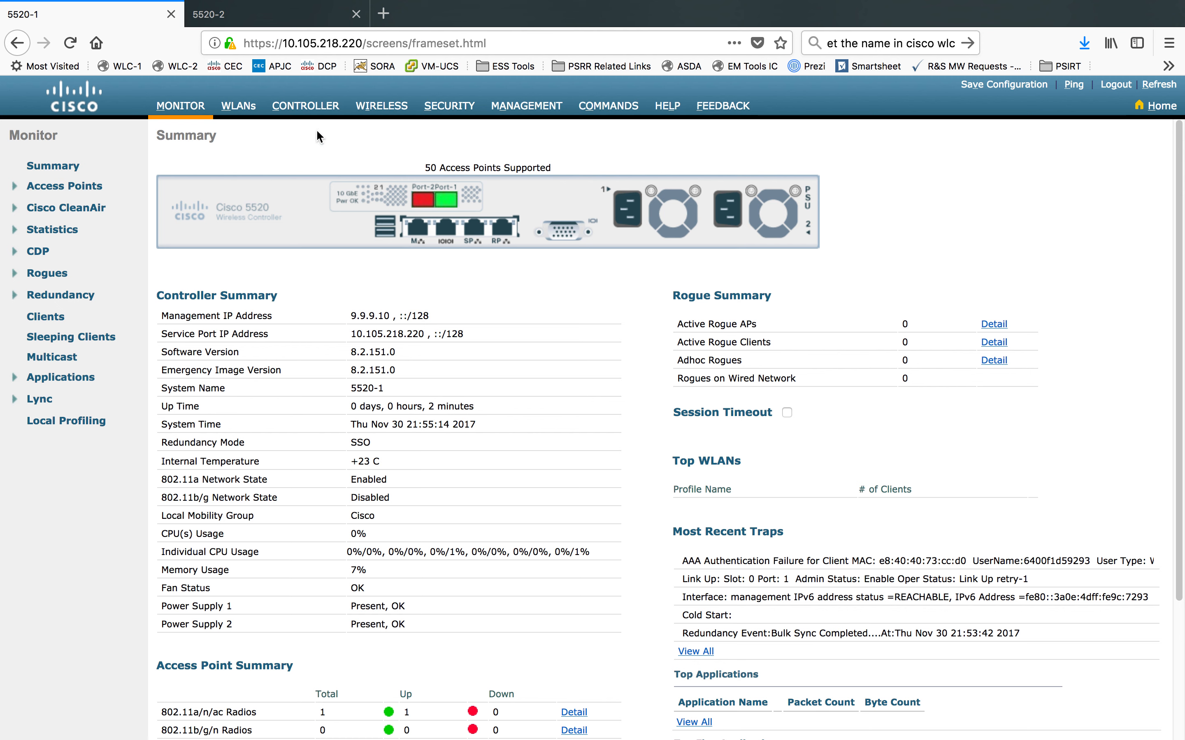
# Step: Review the Service Port Peer IP in 5520-1's global redundancy configuration and open its peer network routes
pyautogui.click(320, 117)
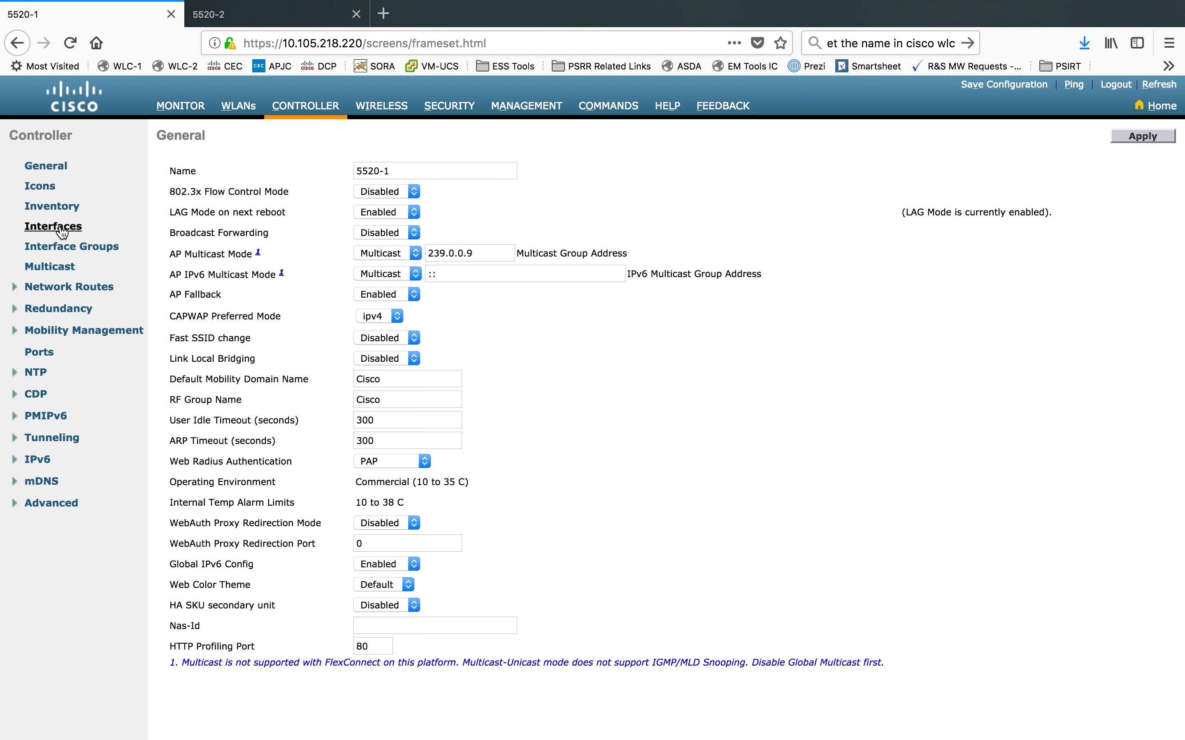
pyautogui.click(86, 308)
pyautogui.click(74, 327)
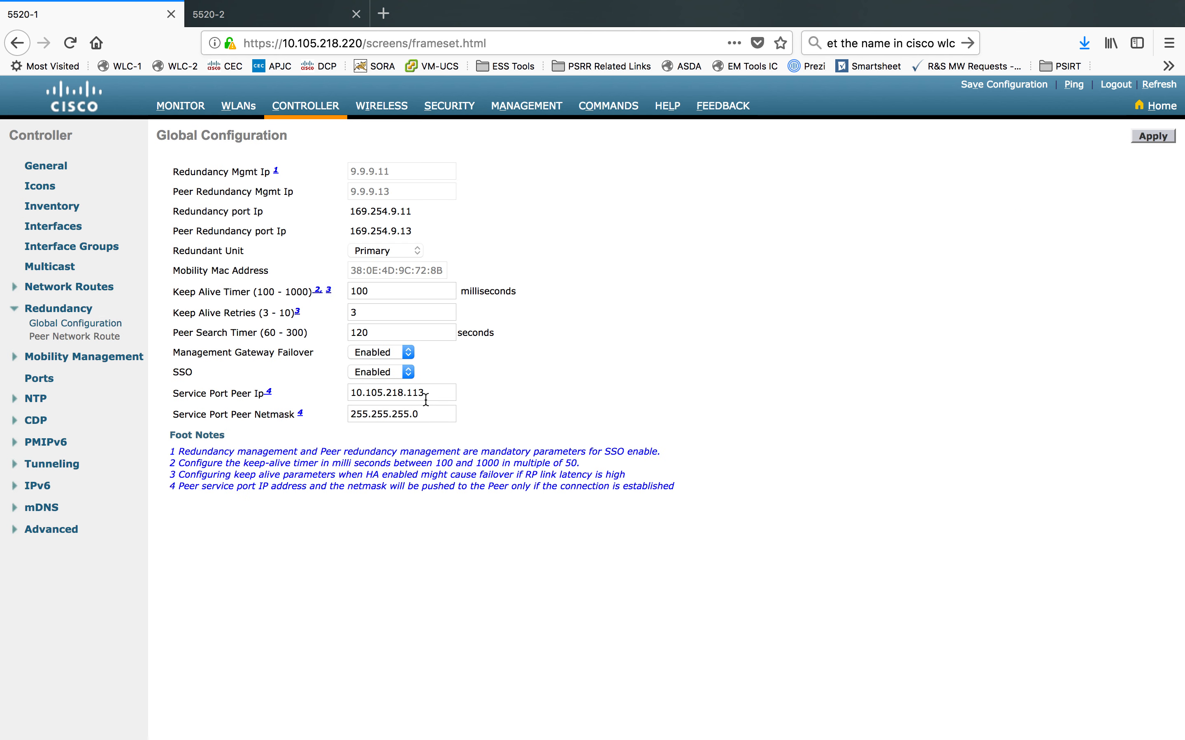
pyautogui.moveTo(437, 394); pyautogui.dragTo(333, 392)
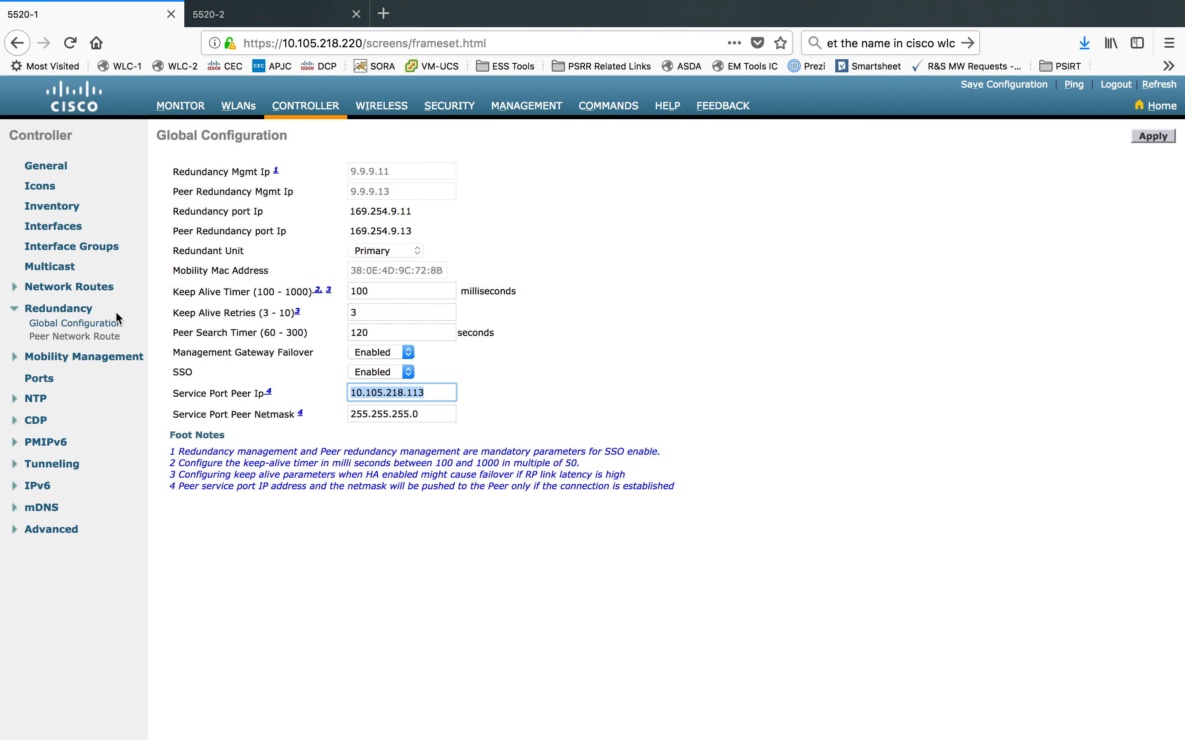
pyautogui.click(85, 338)
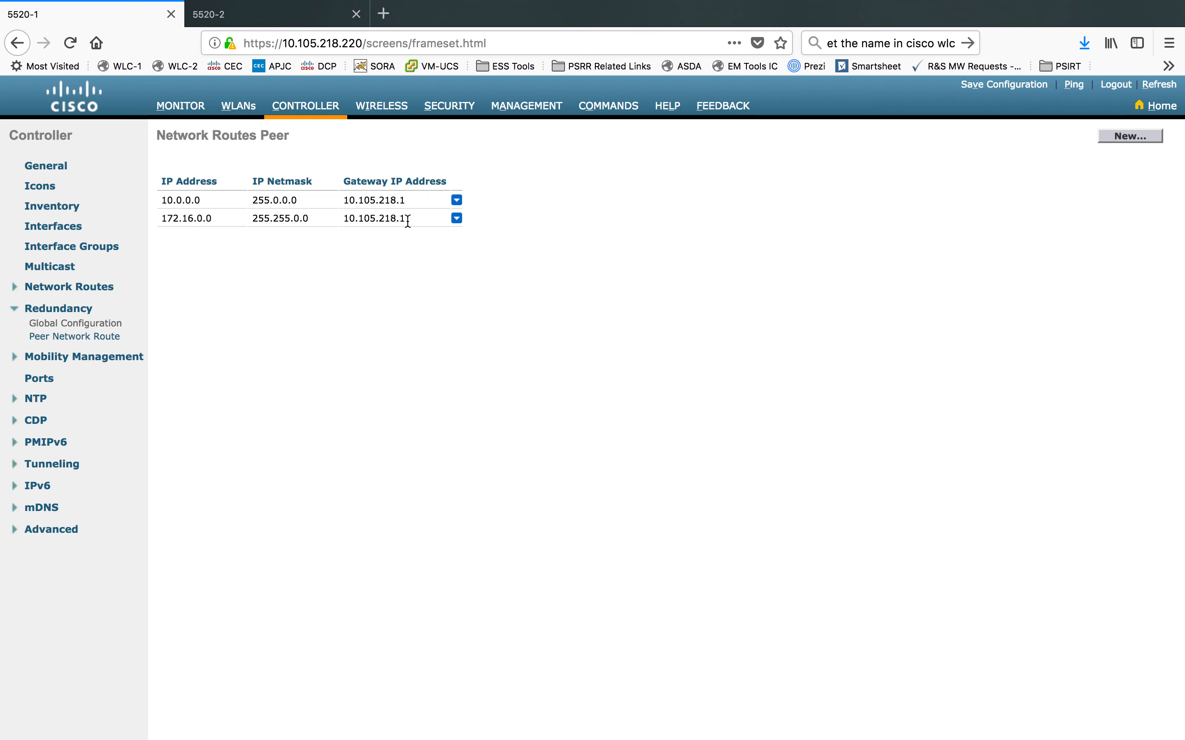
# Step: Display the redundancy statistics of 5520-1 for the All category and look through the counters
pyautogui.click(180, 106)
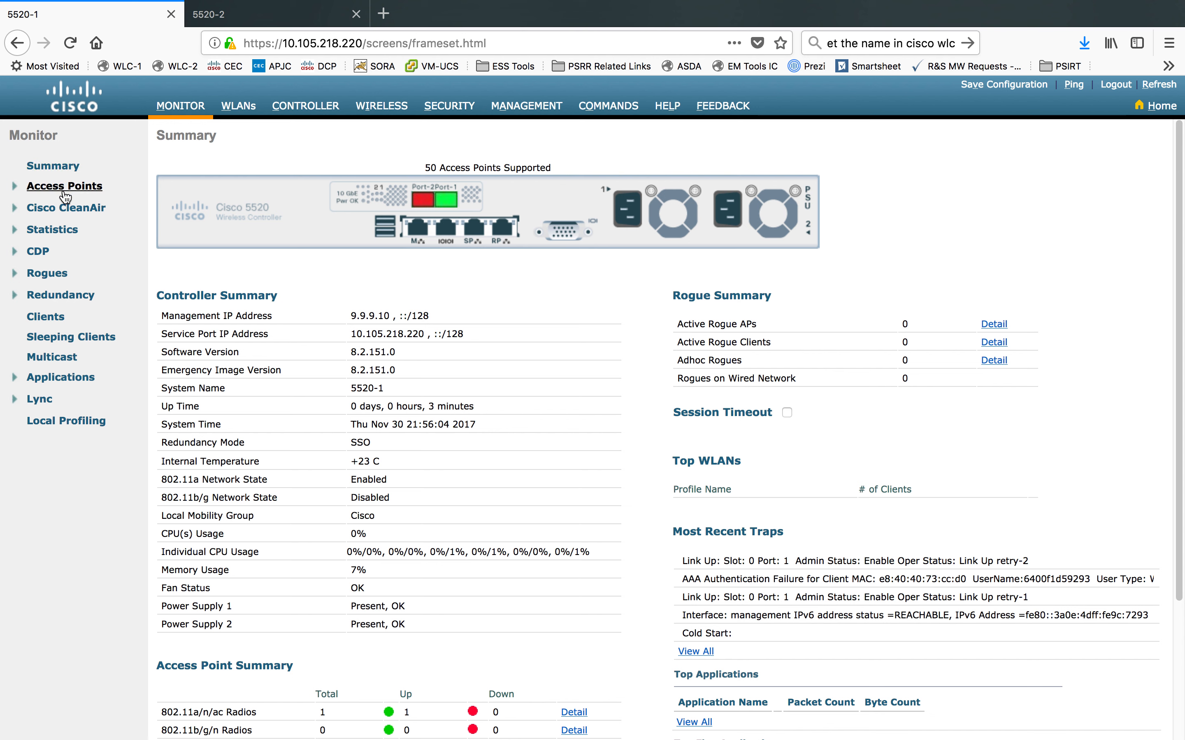
pyautogui.click(60, 304)
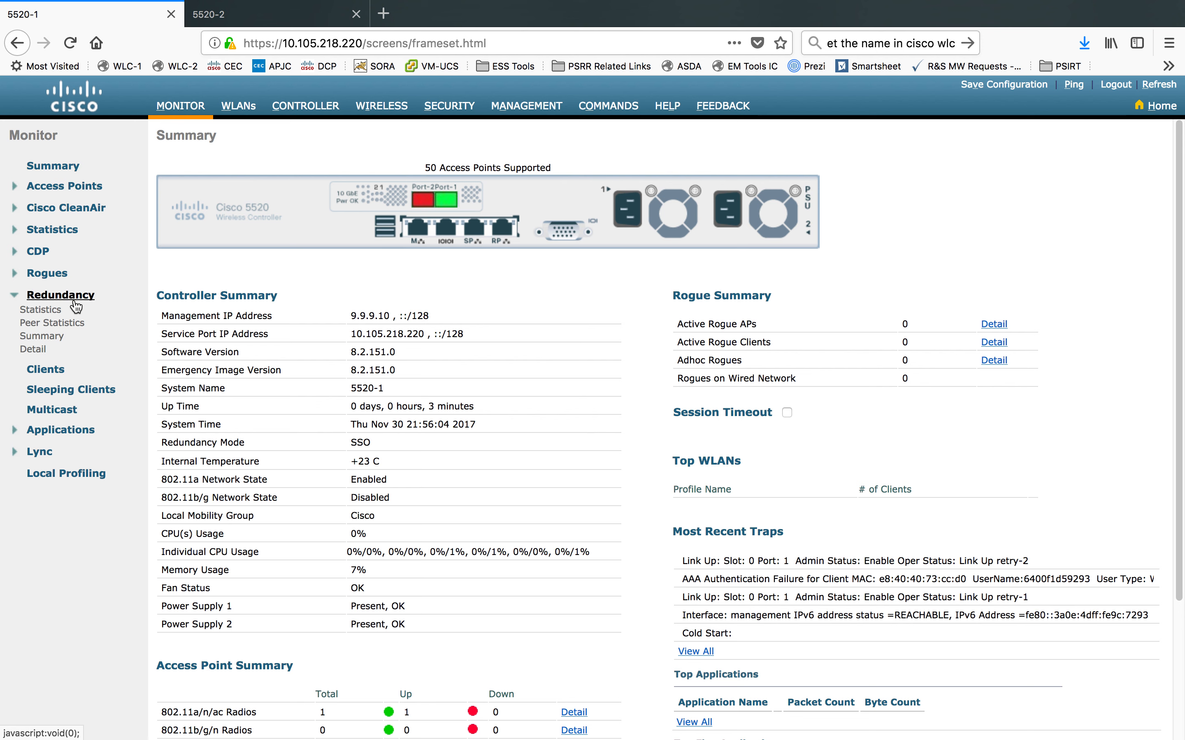
pyautogui.click(43, 313)
pyautogui.click(292, 187)
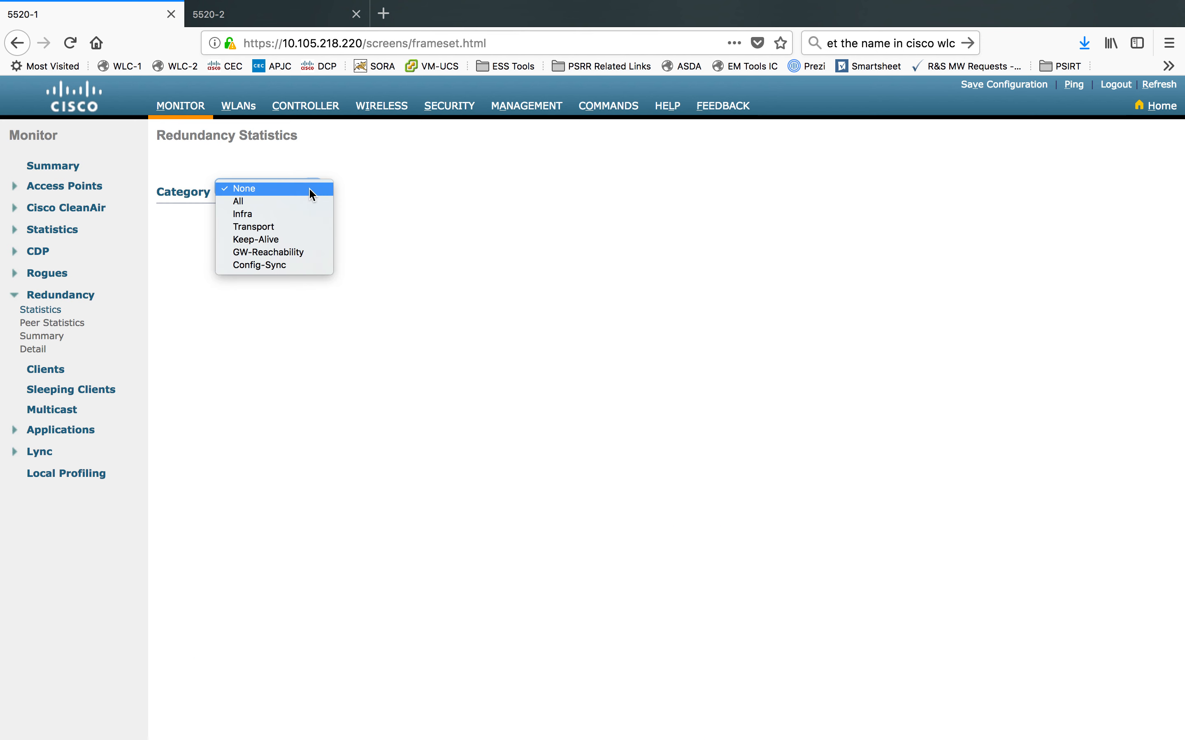
pyautogui.click(291, 201)
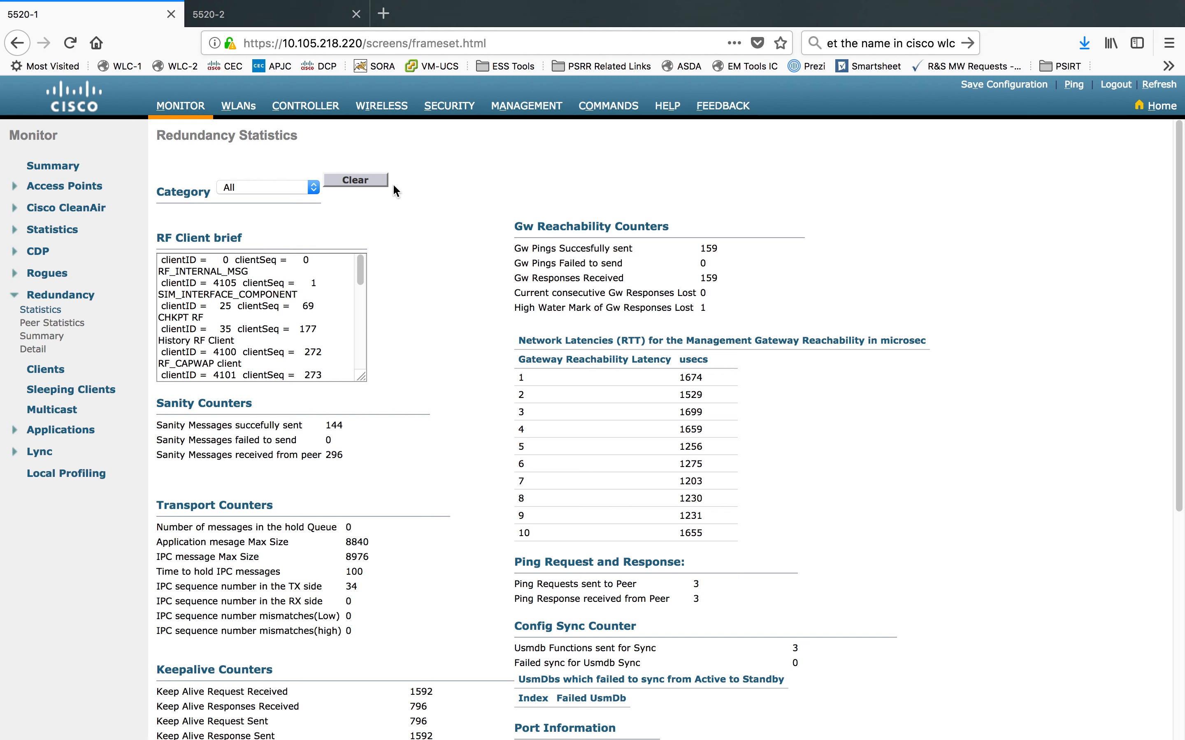
pyautogui.scroll(-7, 641, 676)
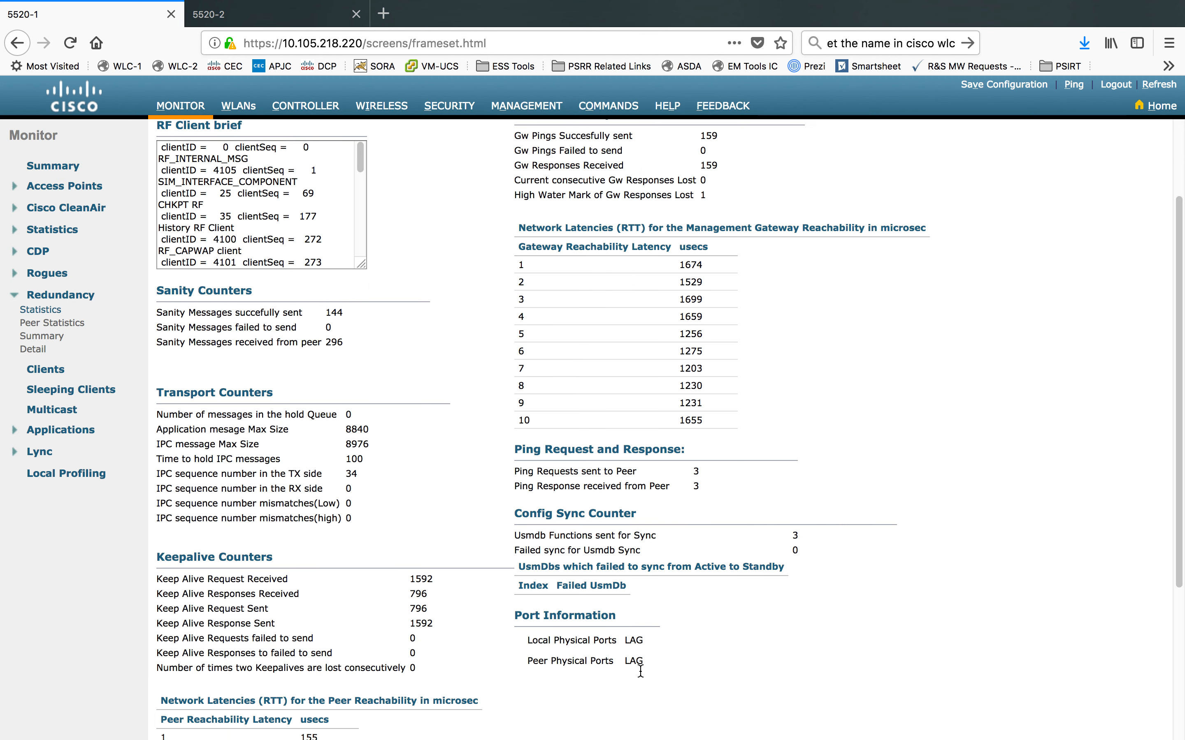
pyautogui.scroll(7, 641, 677)
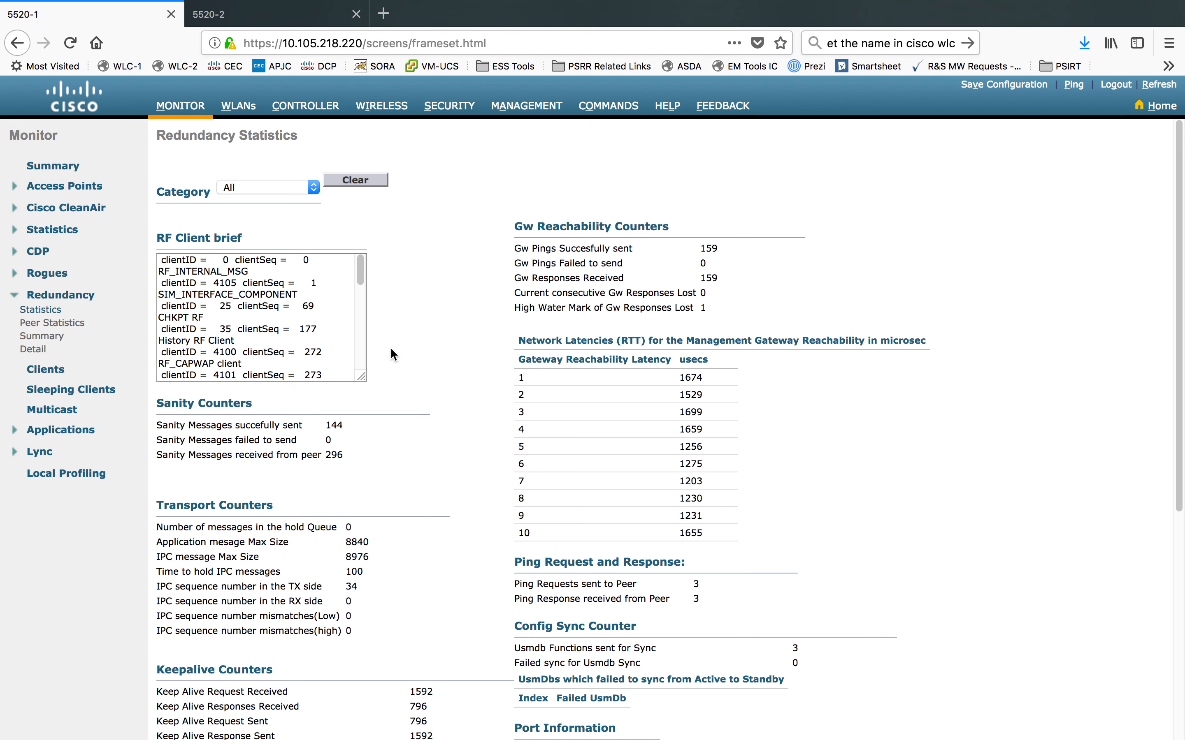
# Step: View the redundancy peer statistics for Peer-Process CPU and Peer-Process Memory
pyautogui.click(38, 323)
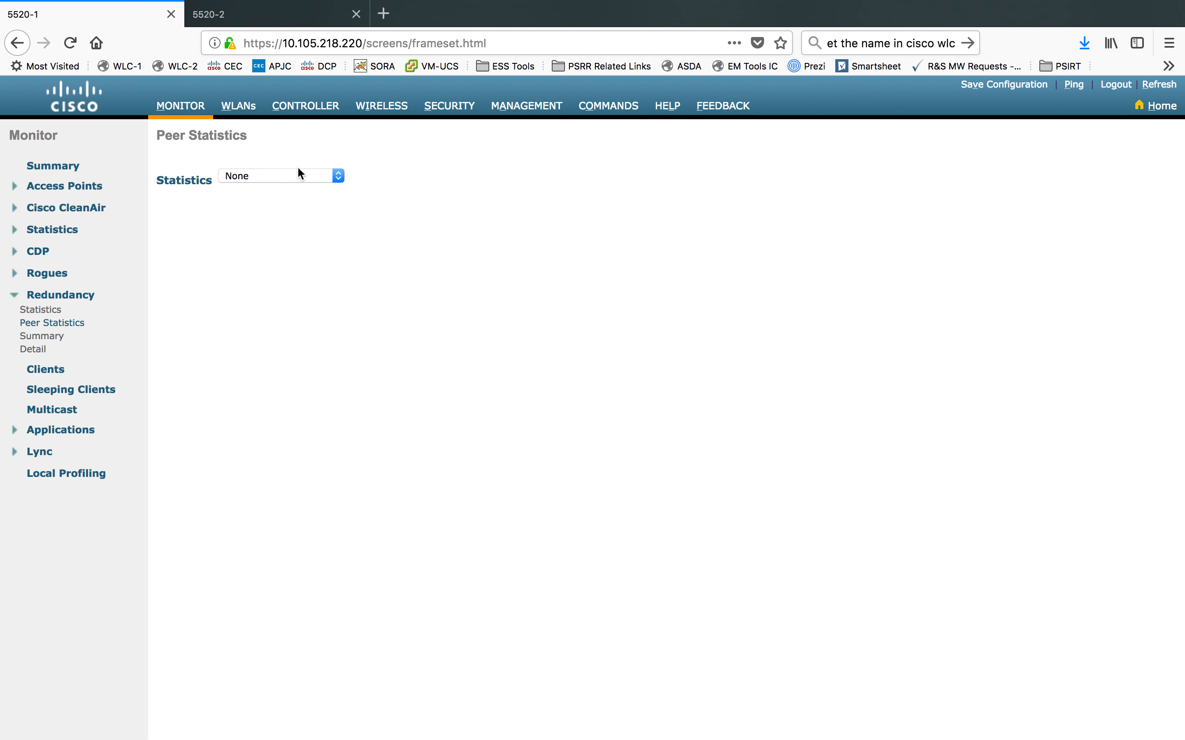
pyautogui.click(322, 177)
pyautogui.click(314, 190)
pyautogui.click(332, 178)
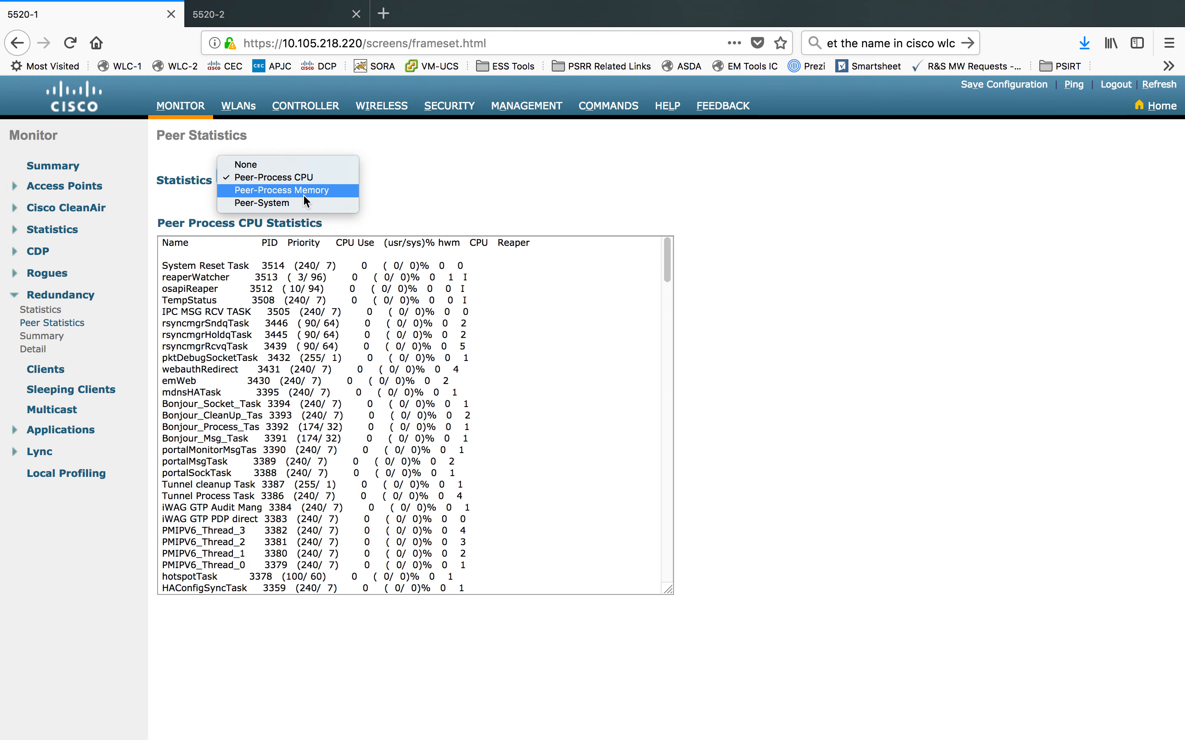
pyautogui.click(307, 191)
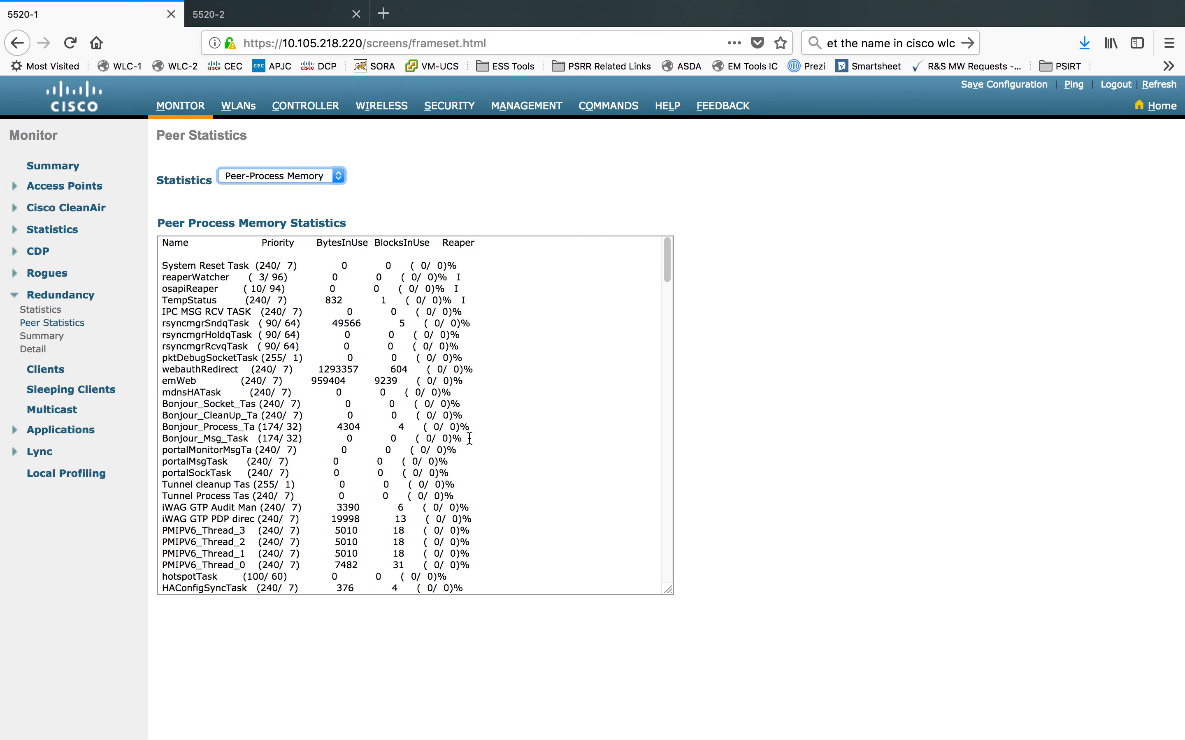
# Step: View the redundancy summary and the redundancy detail, highlighting the Keep Alive and Peer Search timeout values
pyautogui.click(48, 337)
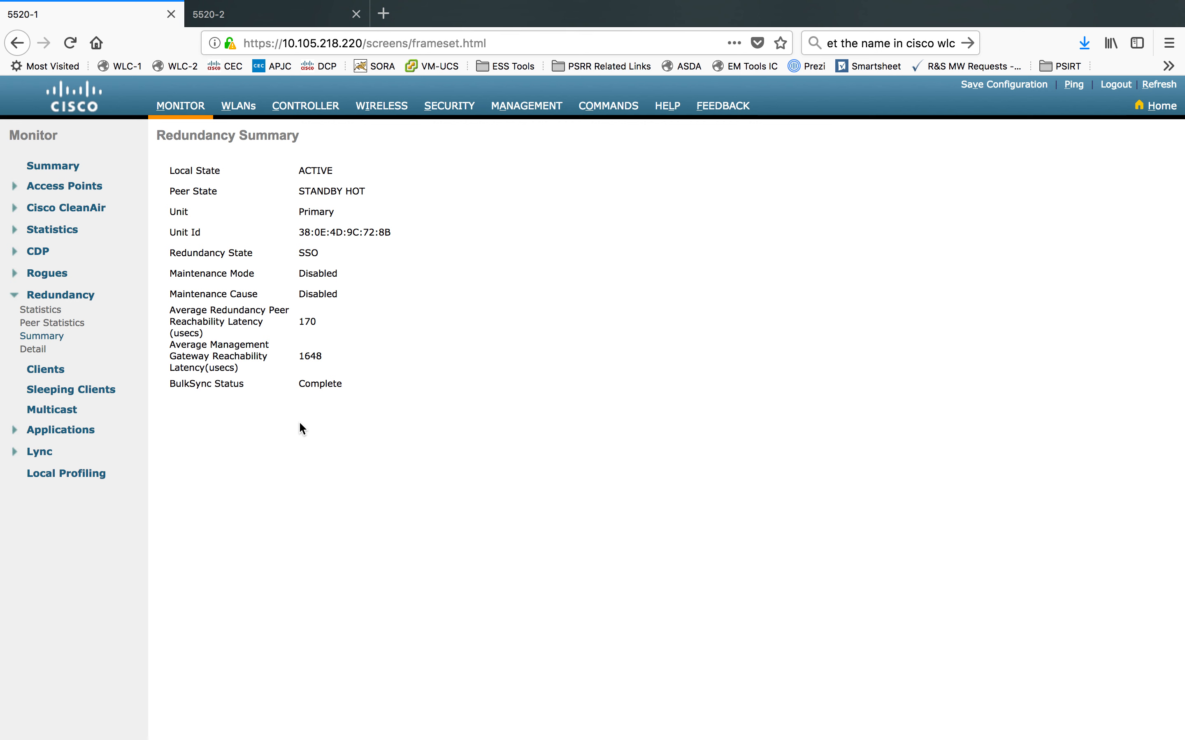
pyautogui.click(41, 350)
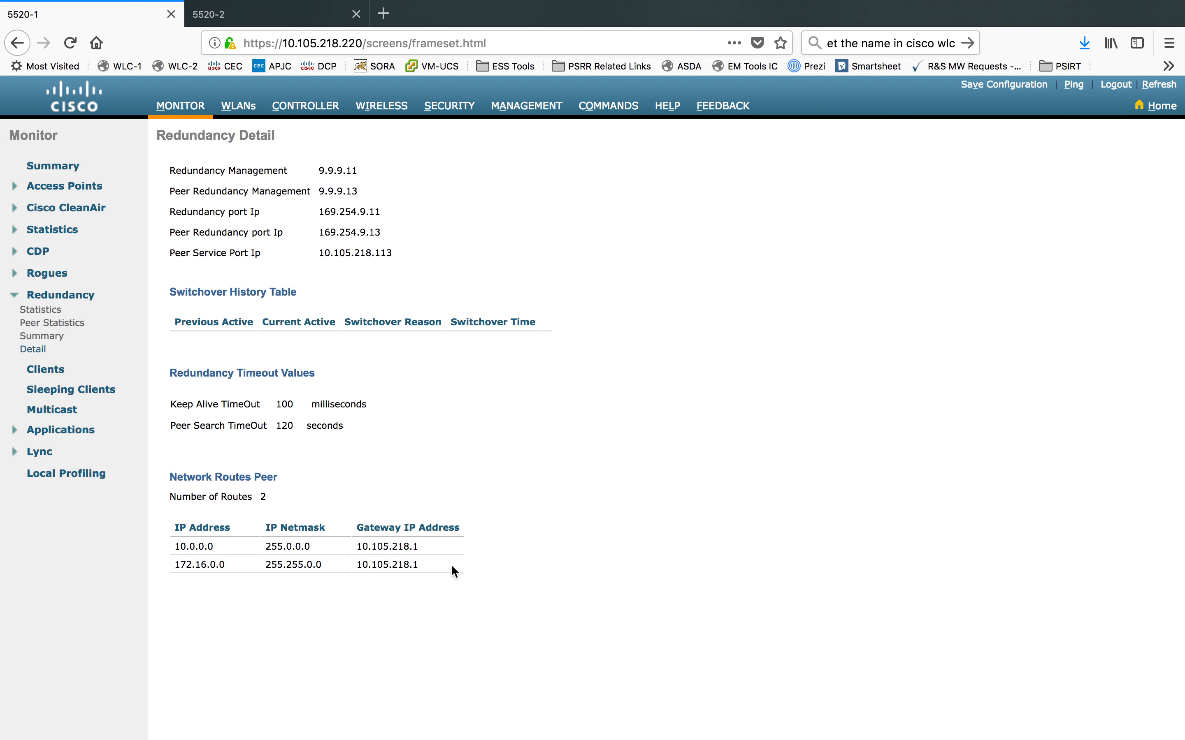
pyautogui.moveTo(346, 427); pyautogui.dragTo(158, 408)
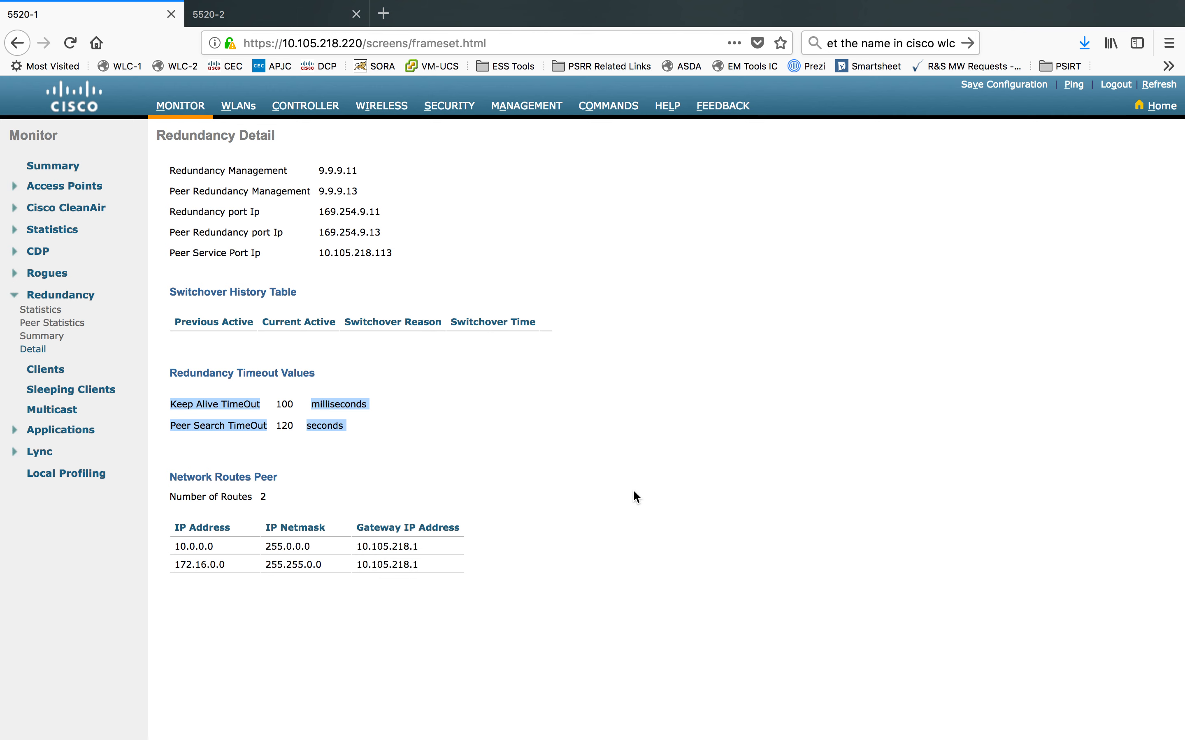
# Step: Switch back to the terminal and make the GDCW-5520-1 console active
pyautogui.hotkey('ctrl', 'Right')
pyautogui.click(487, 277)
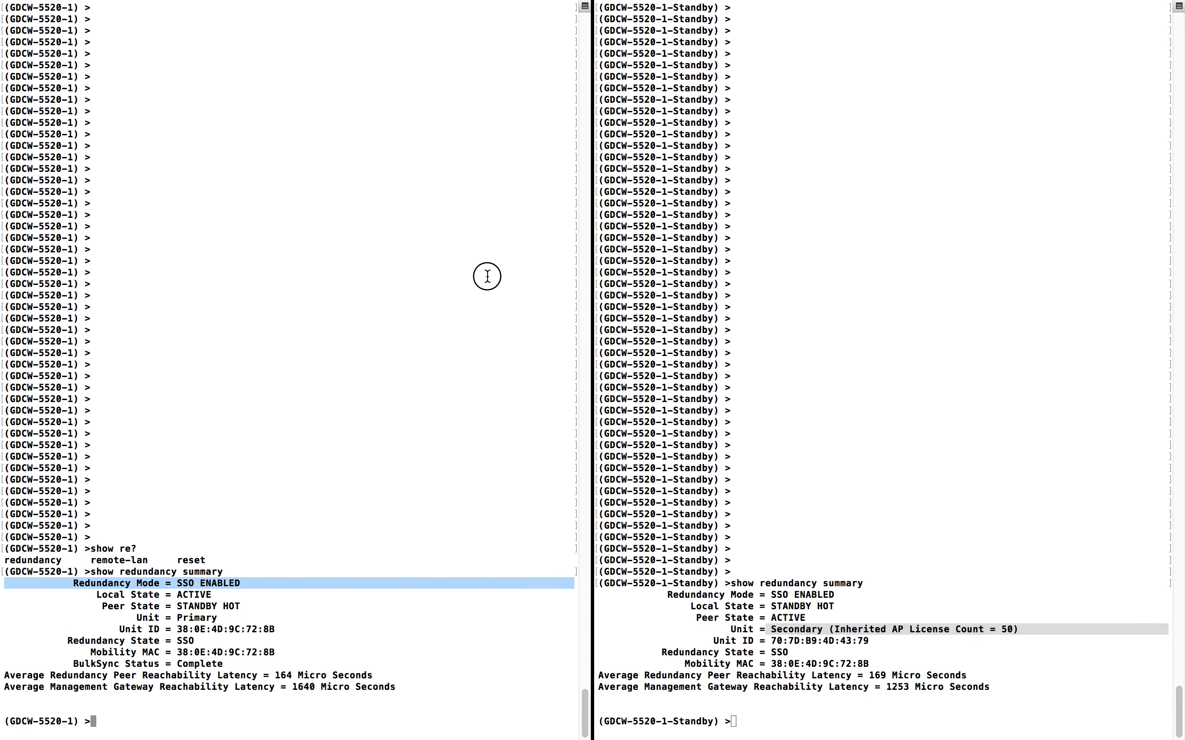